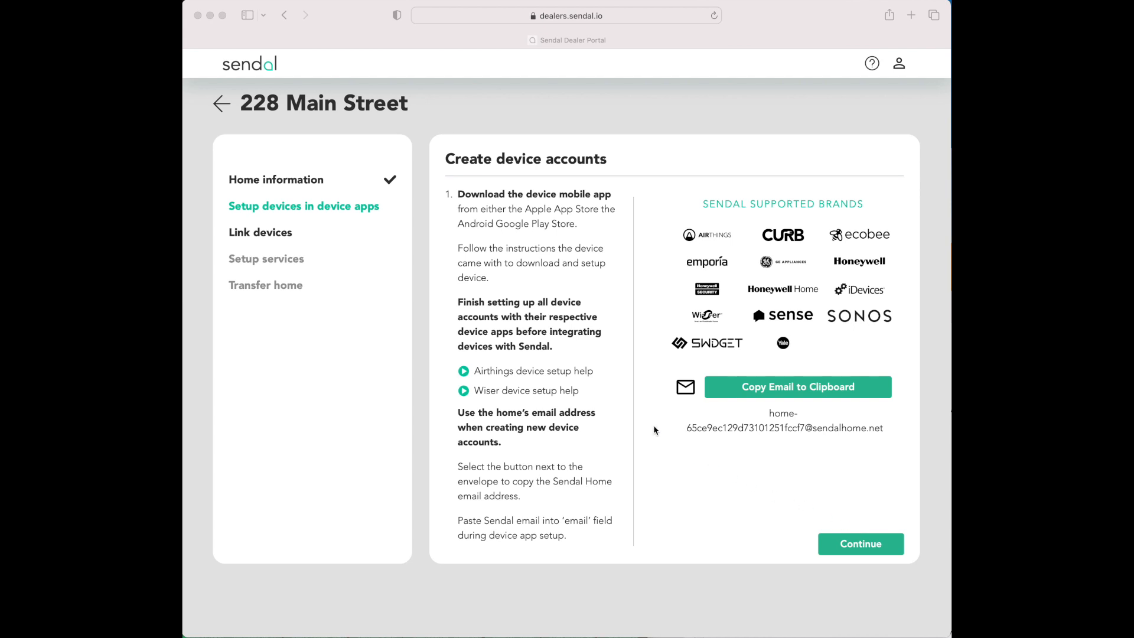
- Review the Airthings device setup help, reopening it once from the help resources list
{"action": "left_click", "coordinate": [463, 372]}
{"action": "left_click", "coordinate": [463, 372]}
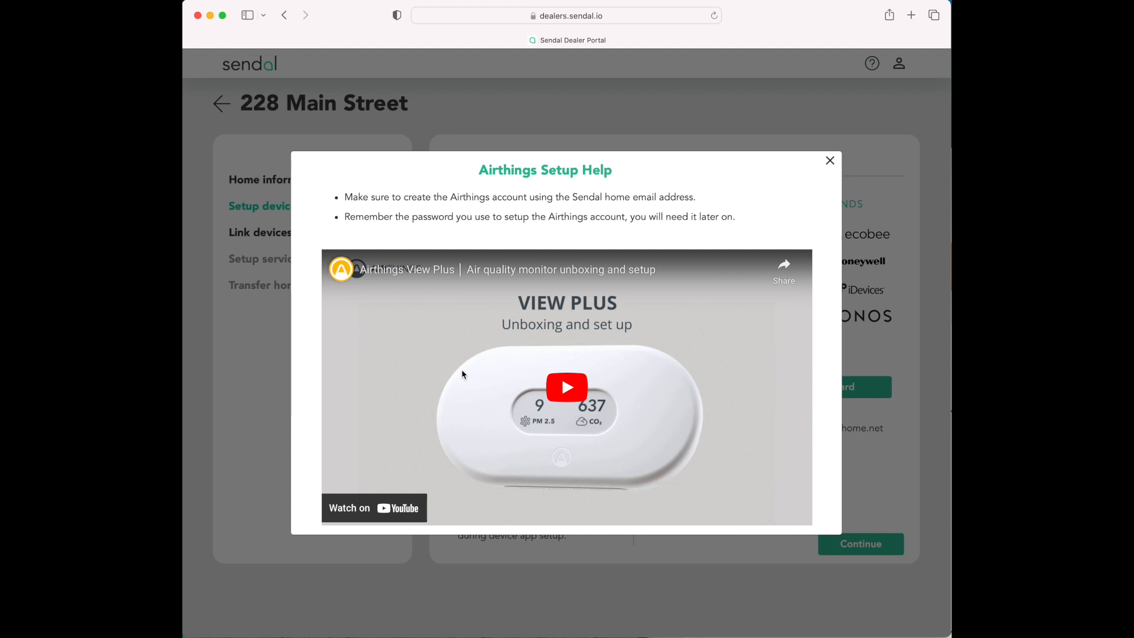
{"action": "left_click", "coordinate": [830, 161]}
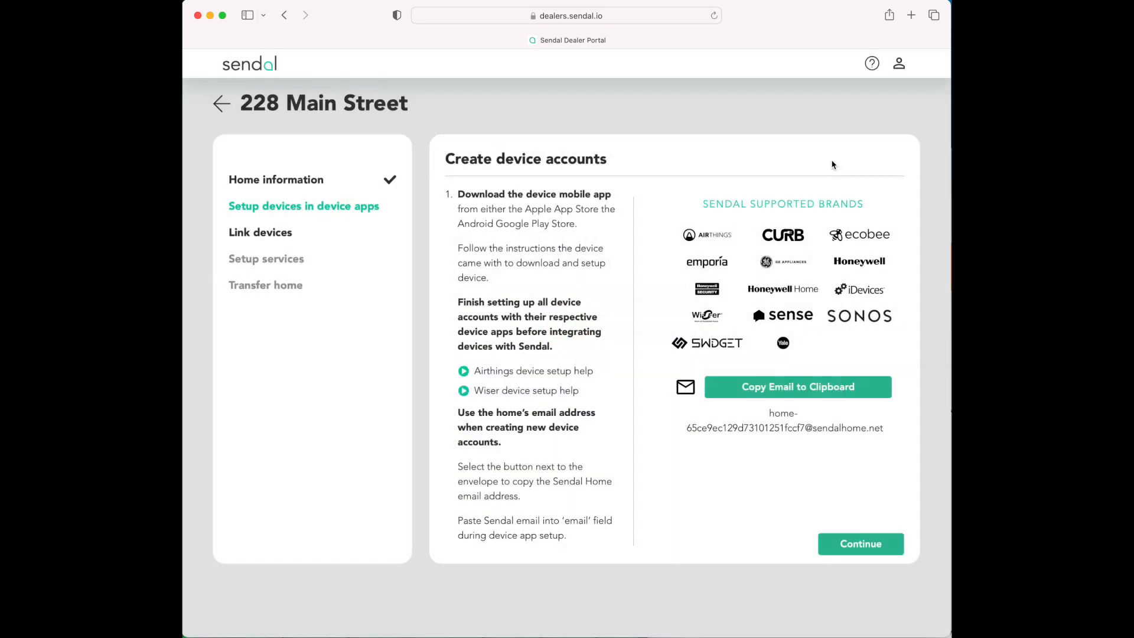
{"action": "left_click", "coordinate": [878, 65]}
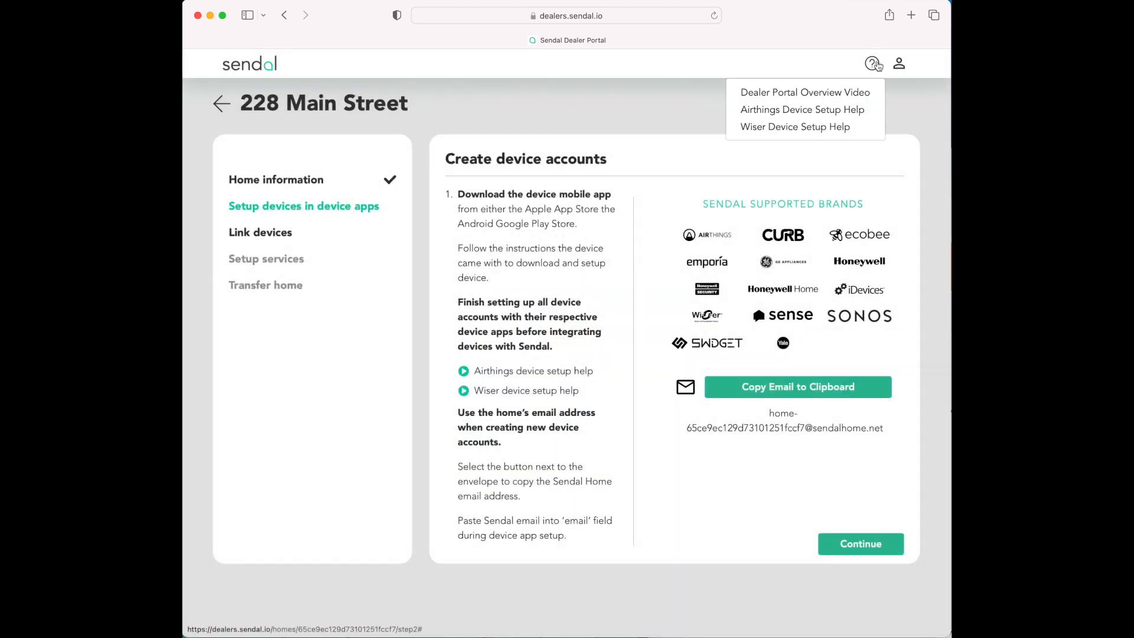
{"action": "left_click", "coordinate": [846, 111]}
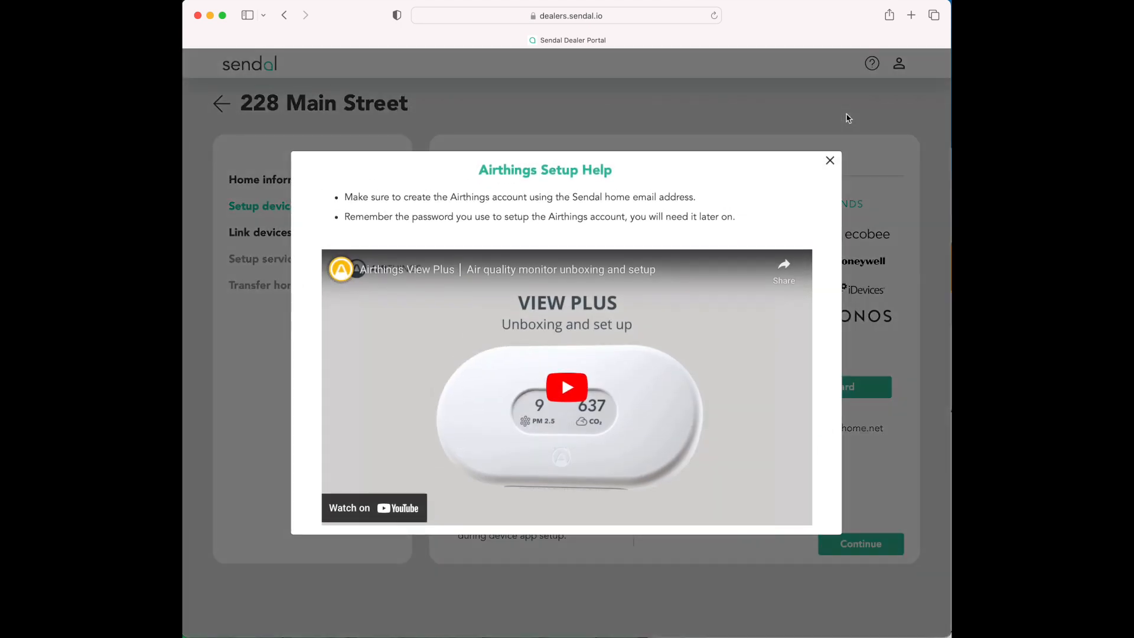
{"action": "left_click", "coordinate": [830, 162]}
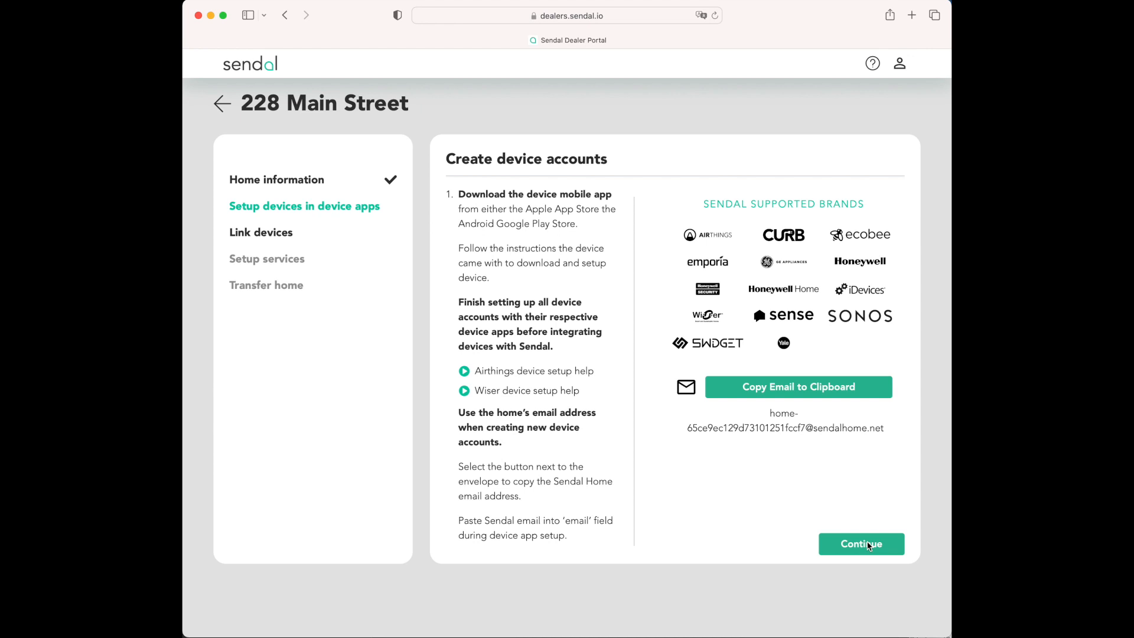
- Copy the home's Sendal email address to the clipboard and continue to linking devices
{"action": "left_click", "coordinate": [788, 395]}
{"action": "left_click", "coordinate": [790, 394]}
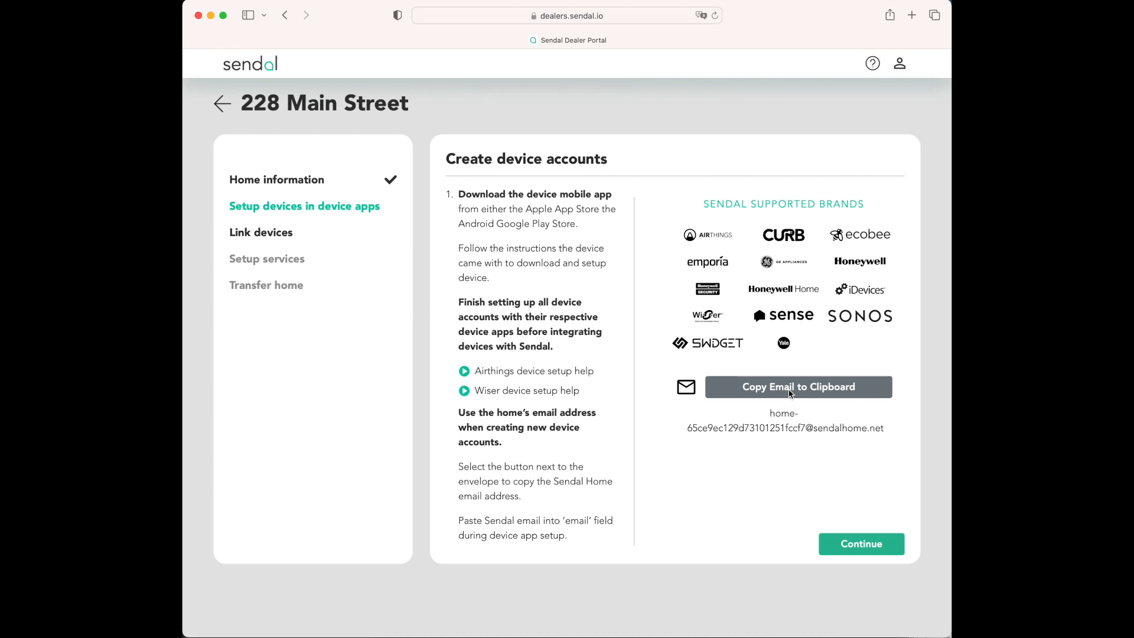
{"action": "left_click", "coordinate": [862, 544]}
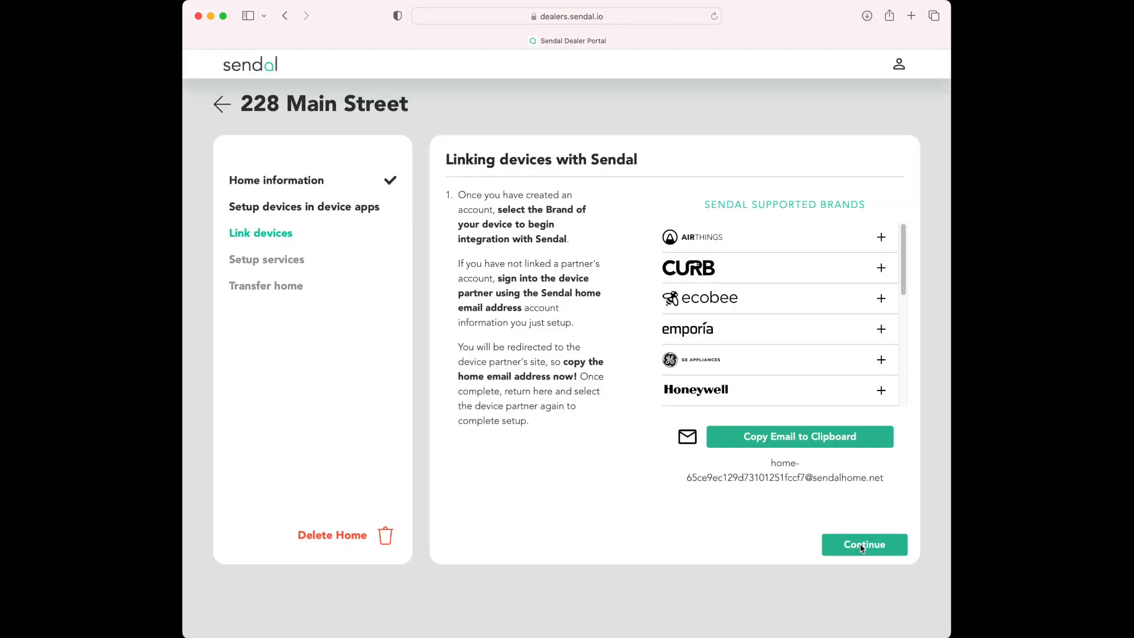
- Copy the home email again and choose Airthings from the supported brands to reach its sign-in page
{"action": "left_click", "coordinate": [862, 546]}
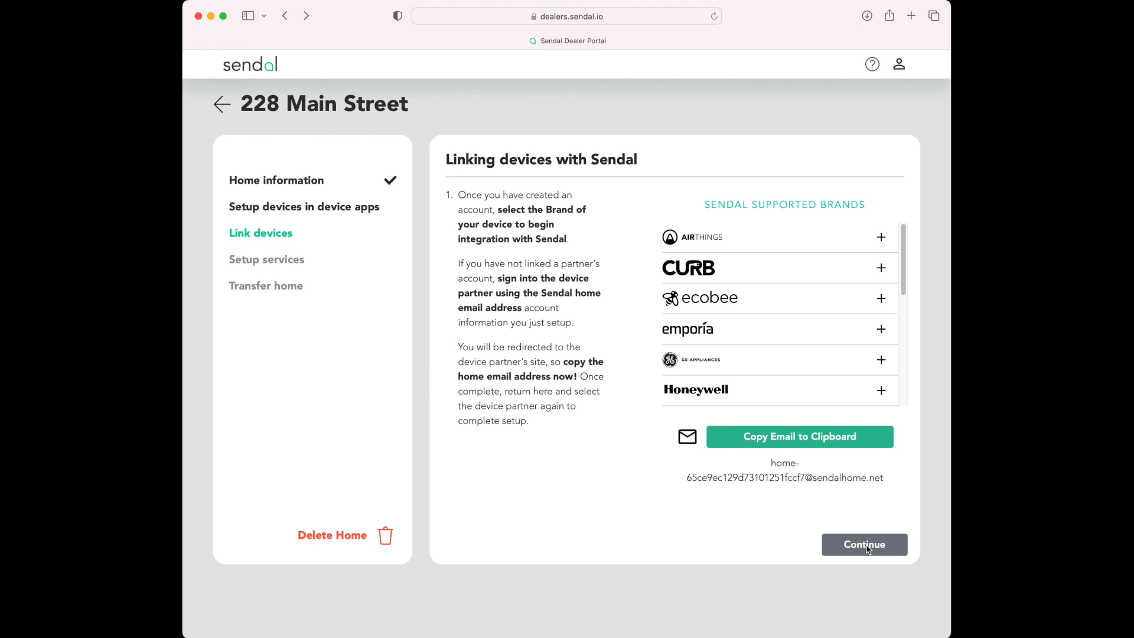
{"action": "left_click", "coordinate": [796, 440]}
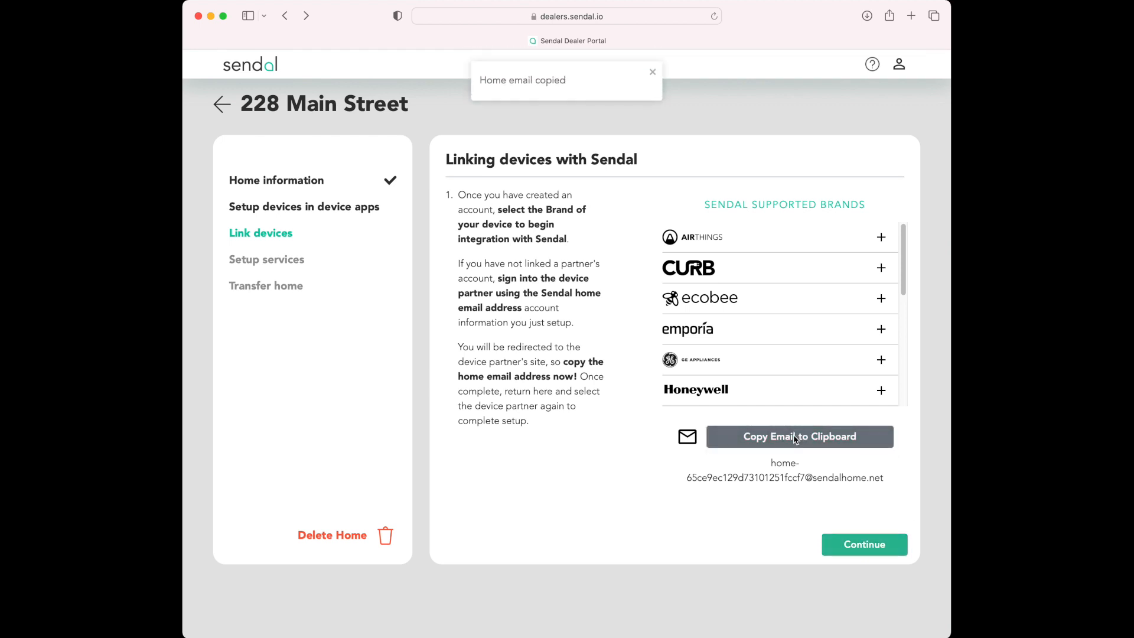
{"action": "left_click", "coordinate": [775, 241]}
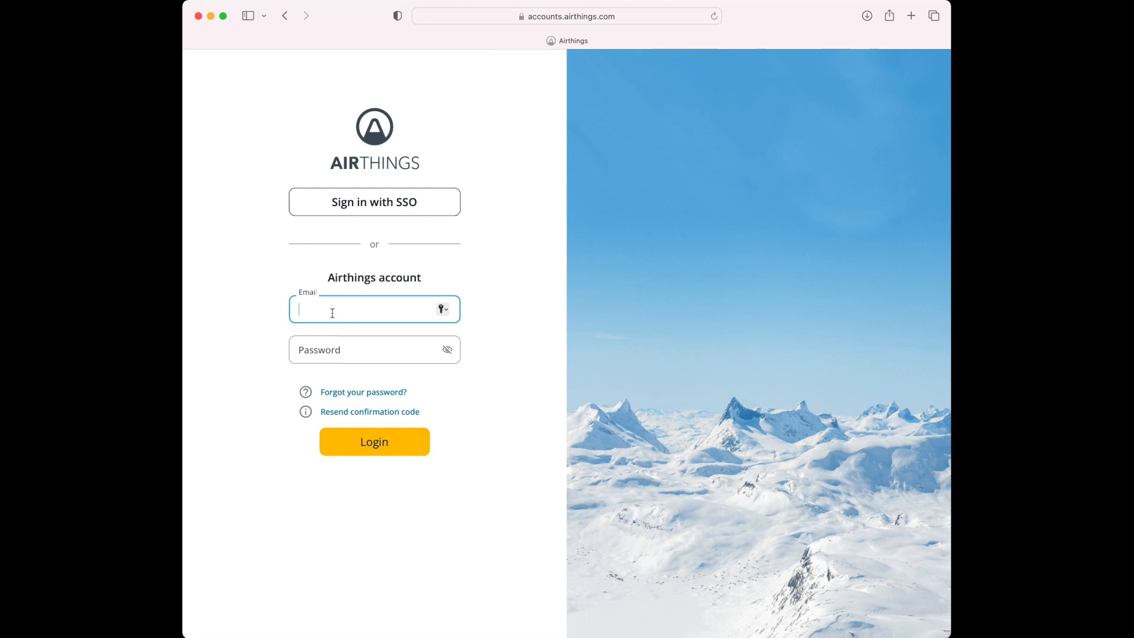
- Log in to Airthings with the pasted home email and the account password
{"action": "key", "text": "super+v"}
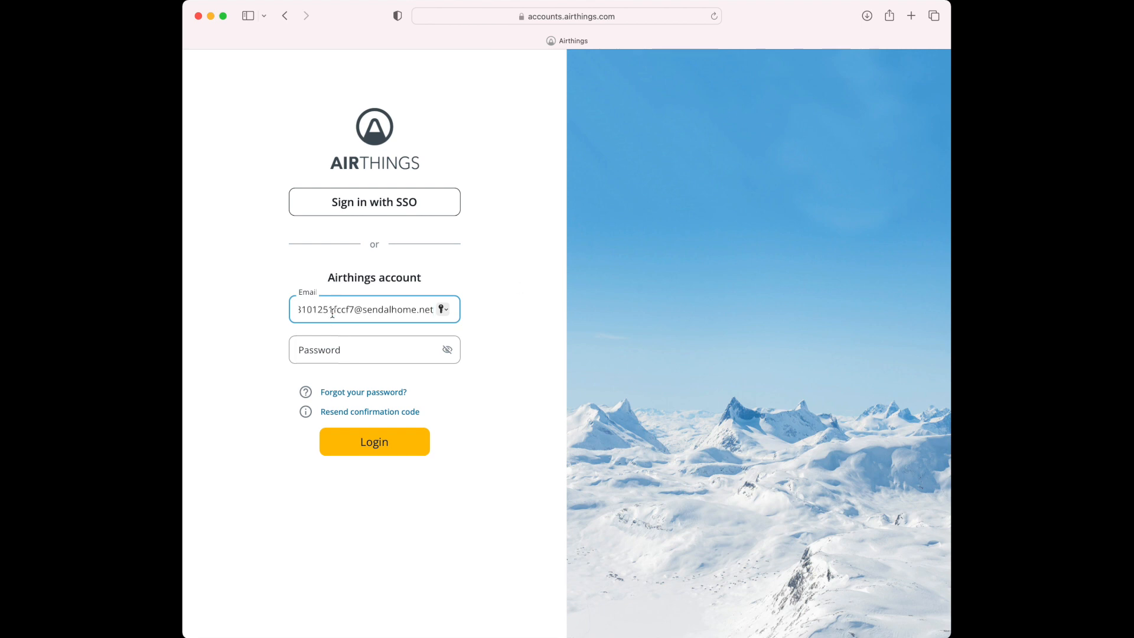
{"action": "left_click", "coordinate": [347, 346]}
{"action": "type", "text": "**************"}
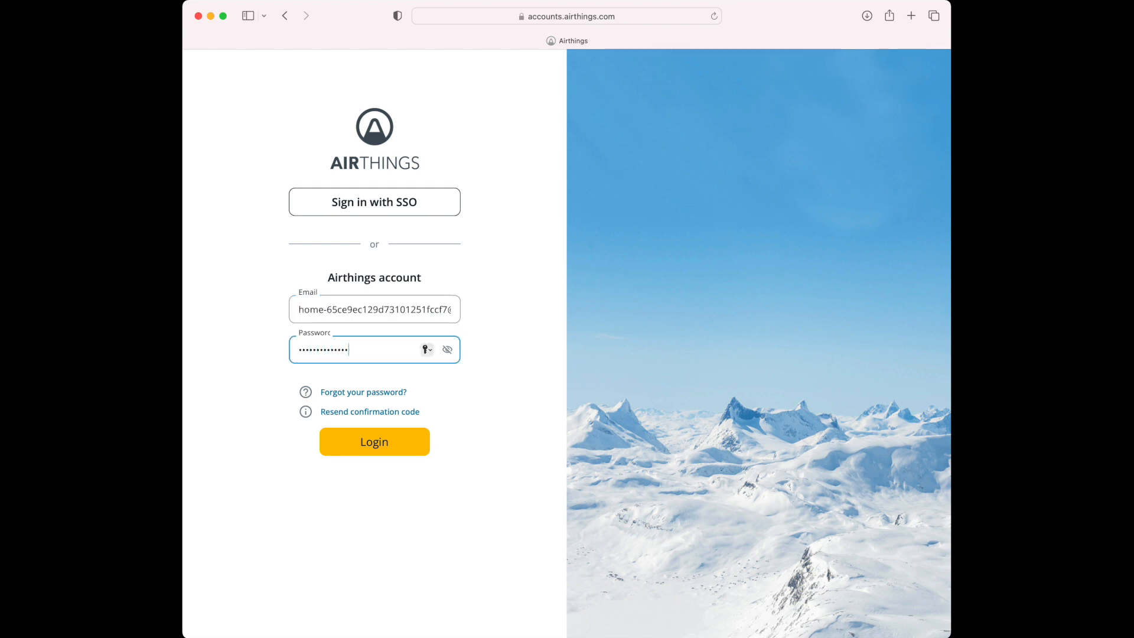
{"action": "left_click", "coordinate": [375, 443]}
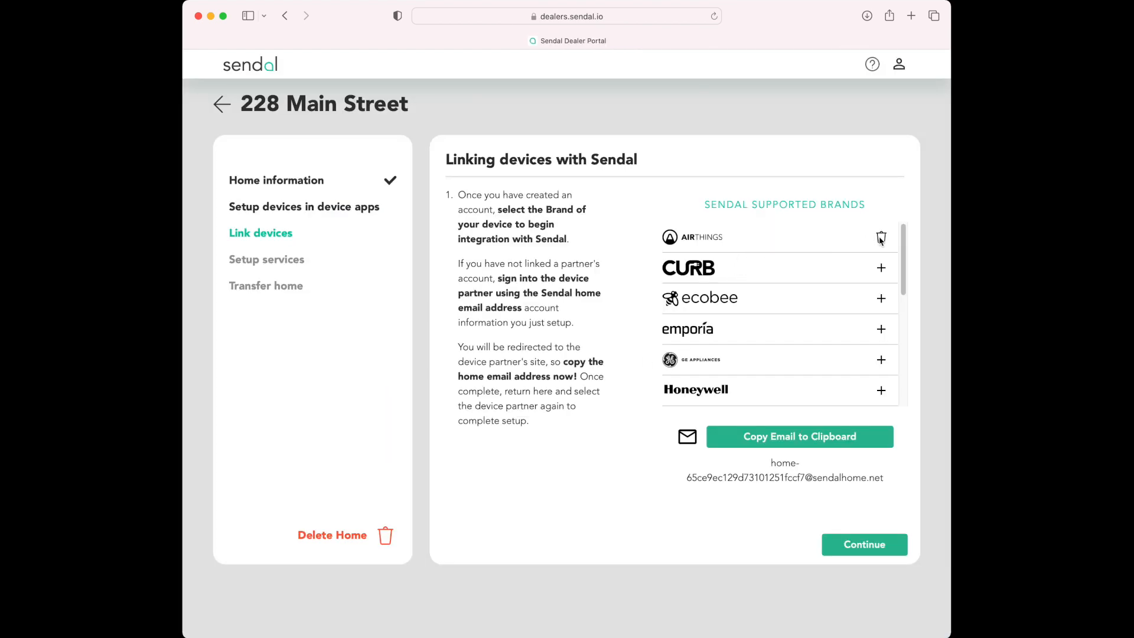
- Add the Airthings Bedroom device to the home in Master Bedroom
{"action": "left_click", "coordinate": [741, 239]}
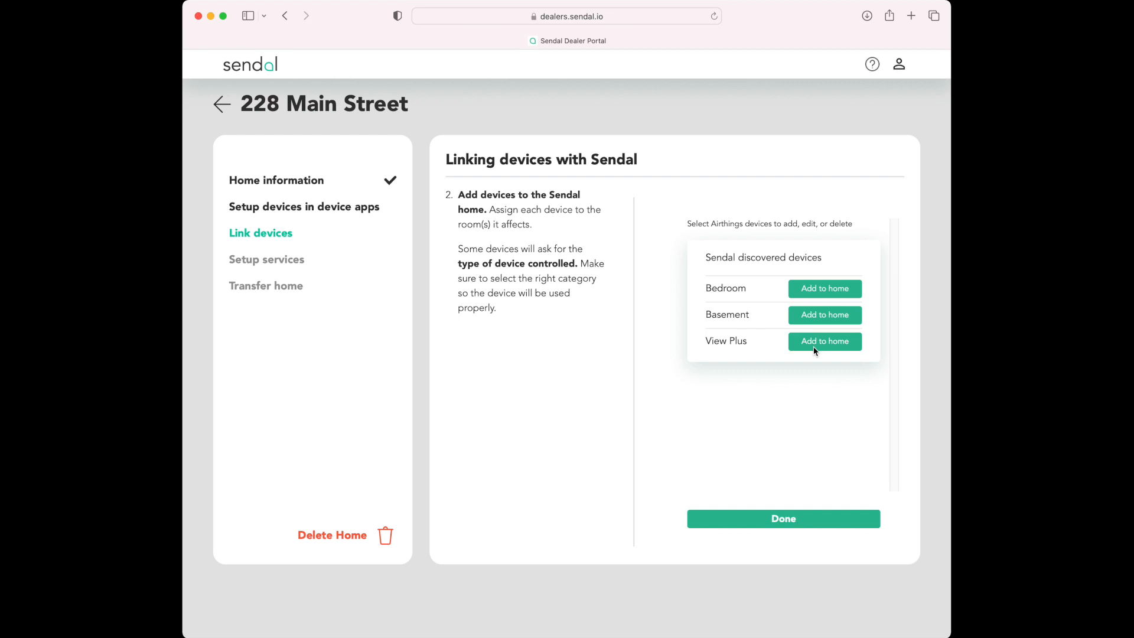
{"action": "left_click", "coordinate": [815, 292]}
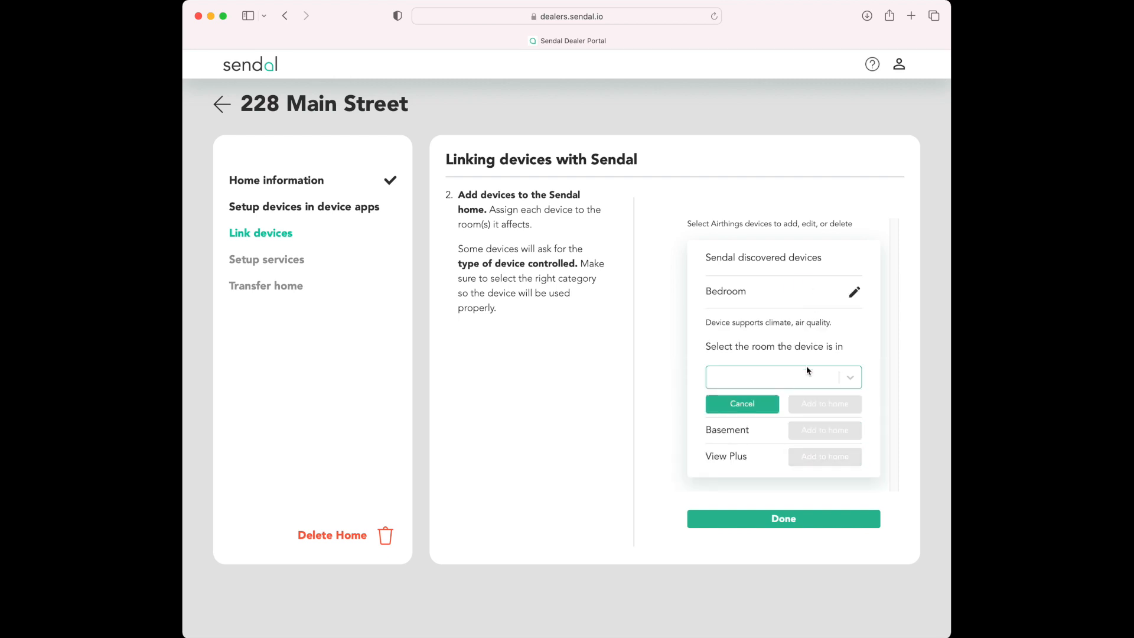
{"action": "left_click", "coordinate": [851, 377]}
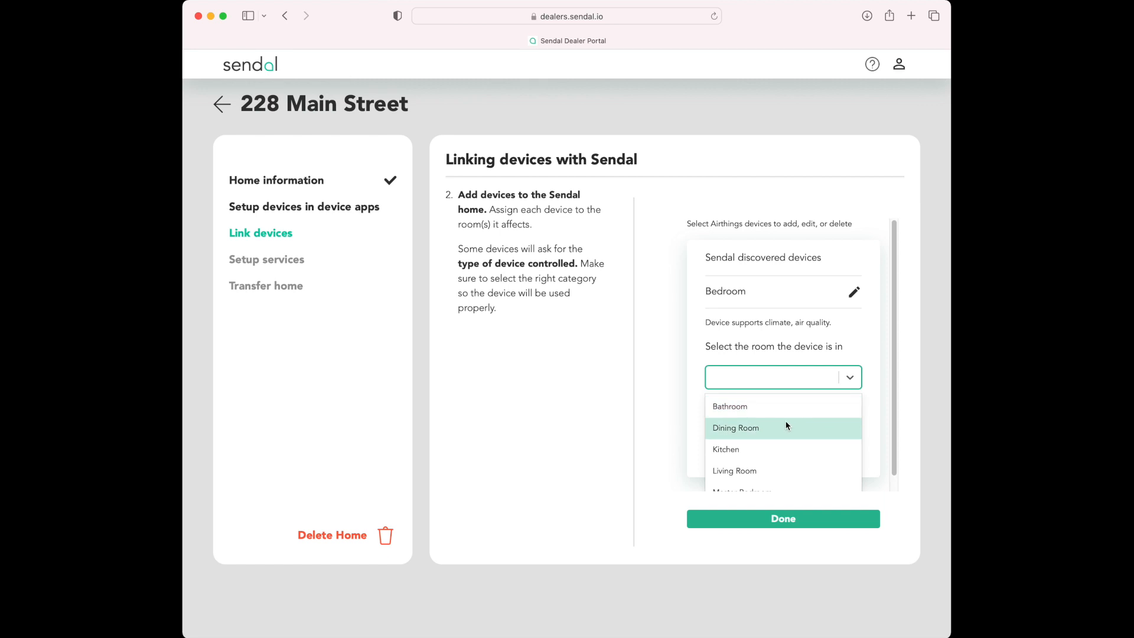
{"action": "type", "text": "Mster"}
{"action": "key", "text": "BackSpace"}
{"action": "key", "text": "BackSpace"}
{"action": "key", "text": "BackSpace"}
{"action": "type", "text": "a"}
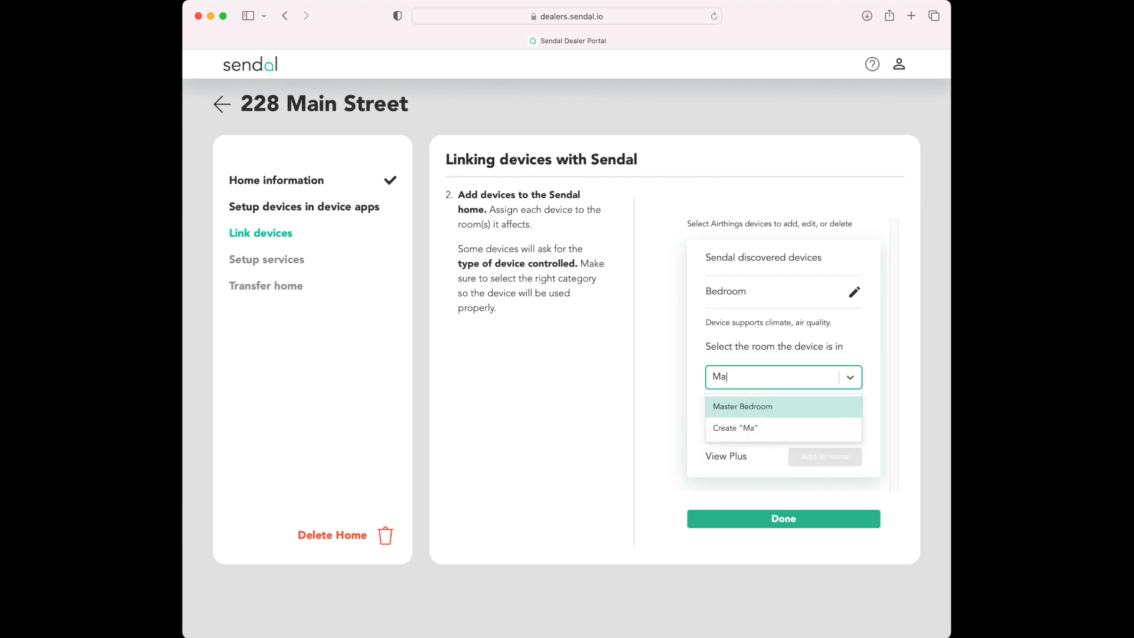
{"action": "type", "text": "ster Bedroom"}
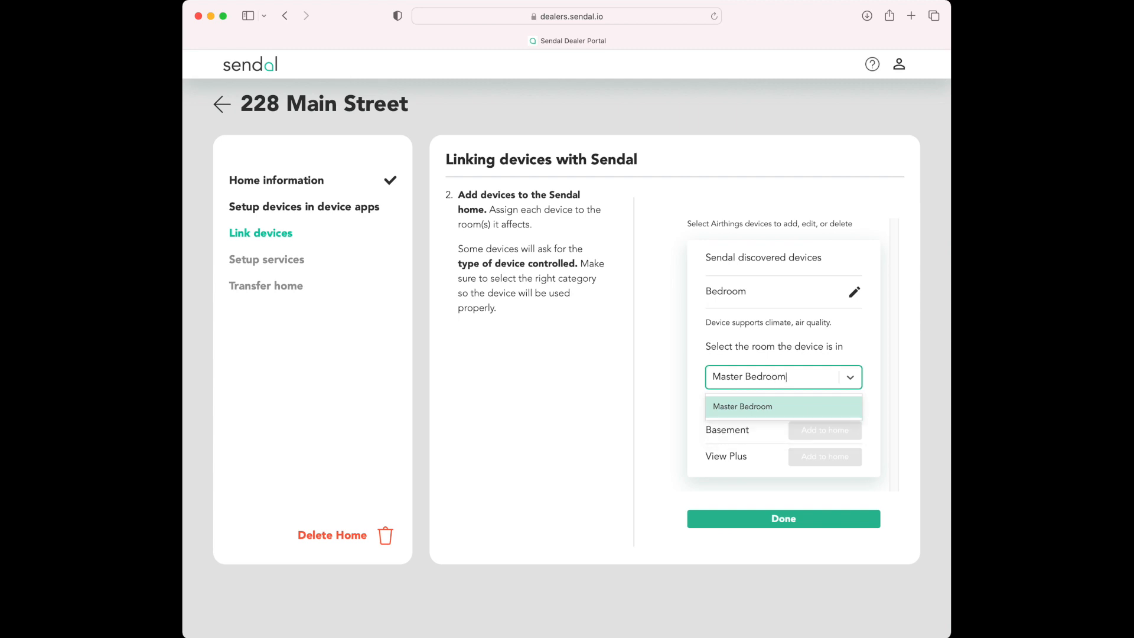
{"action": "left_click", "coordinate": [758, 408]}
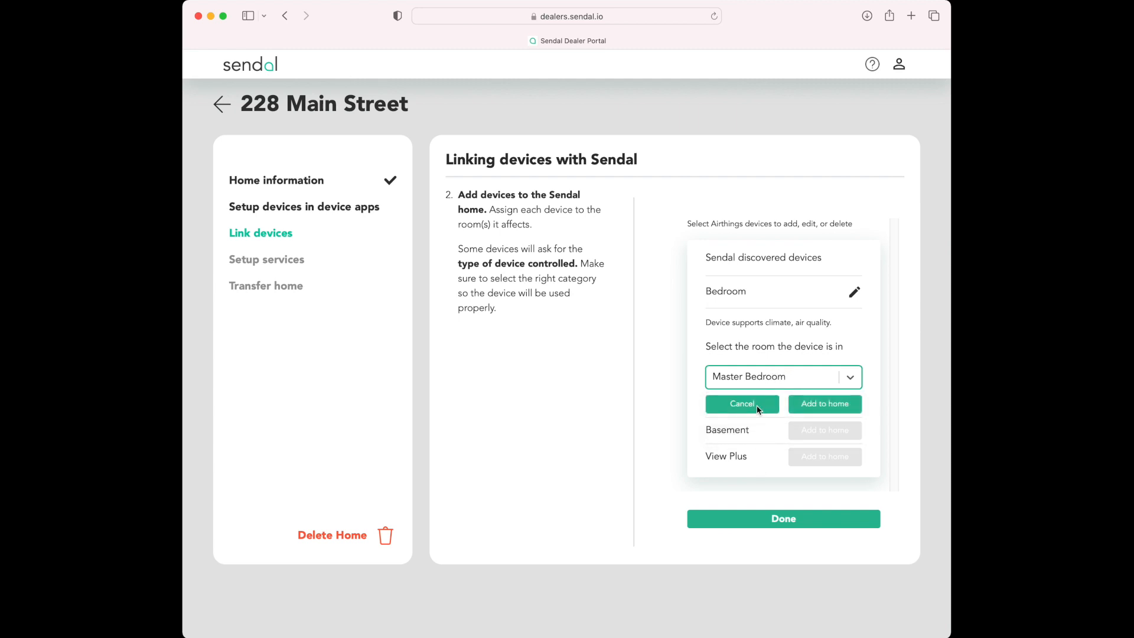
{"action": "left_click", "coordinate": [827, 406]}
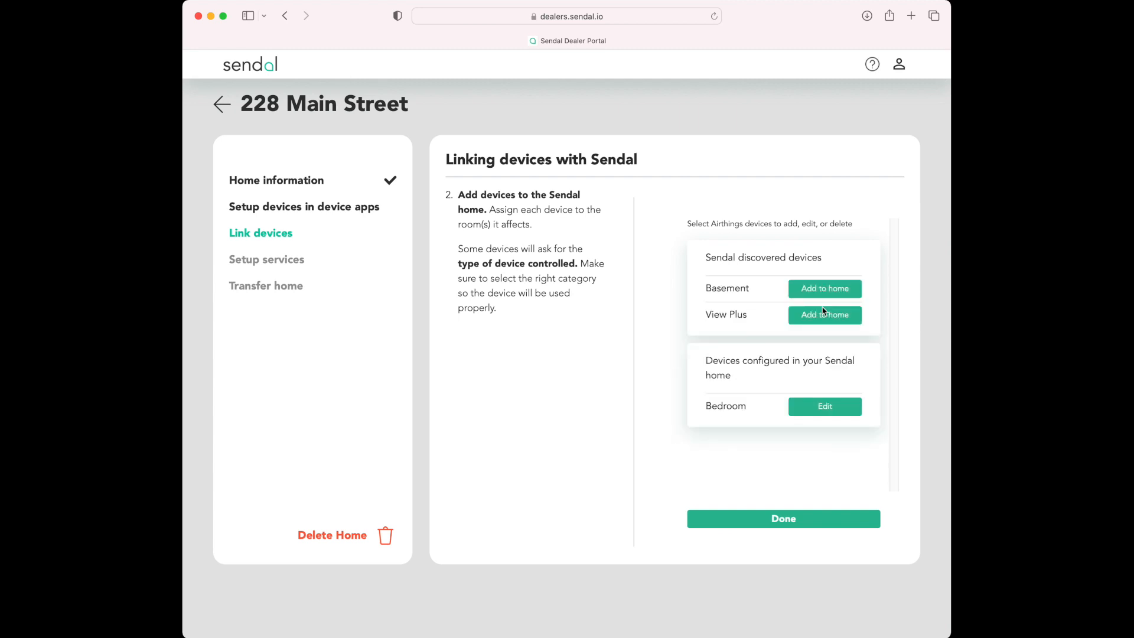
- Add the Basement device in a newly created Basement room
{"action": "left_click", "coordinate": [822, 291]}
{"action": "left_click", "coordinate": [772, 381]}
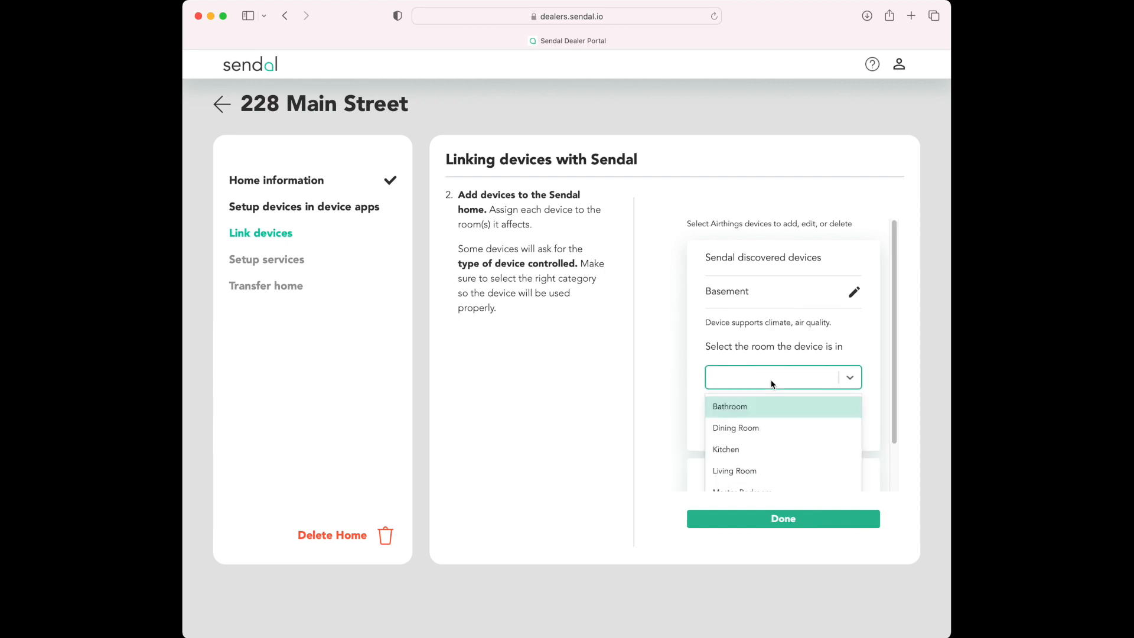
{"action": "type", "text": "Basement"}
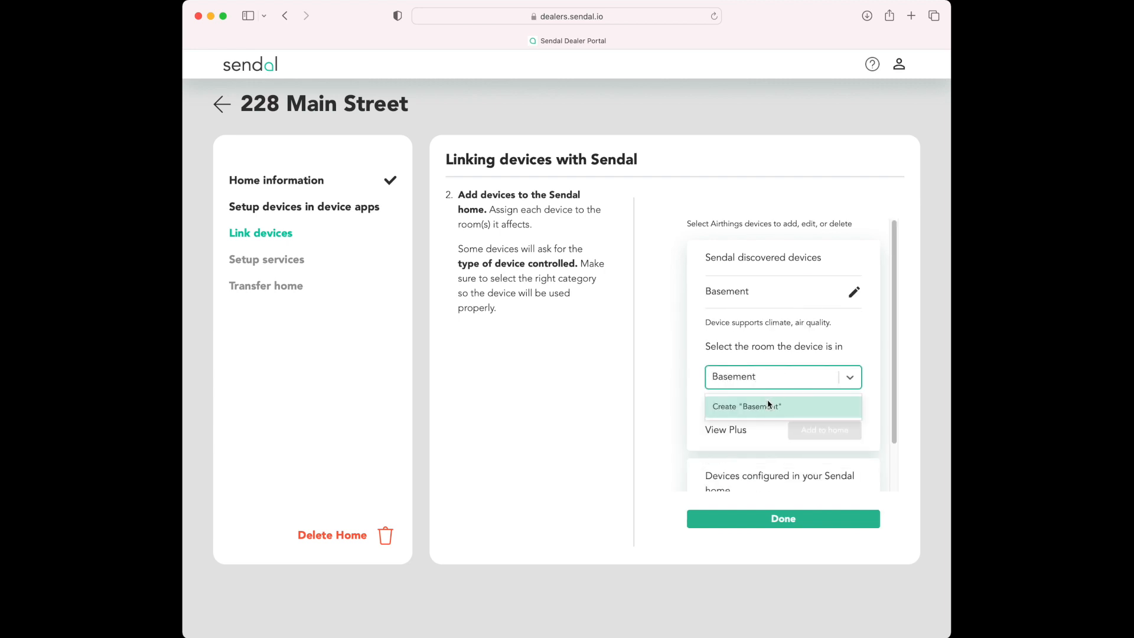
{"action": "left_click", "coordinate": [768, 404]}
{"action": "left_click", "coordinate": [818, 398]}
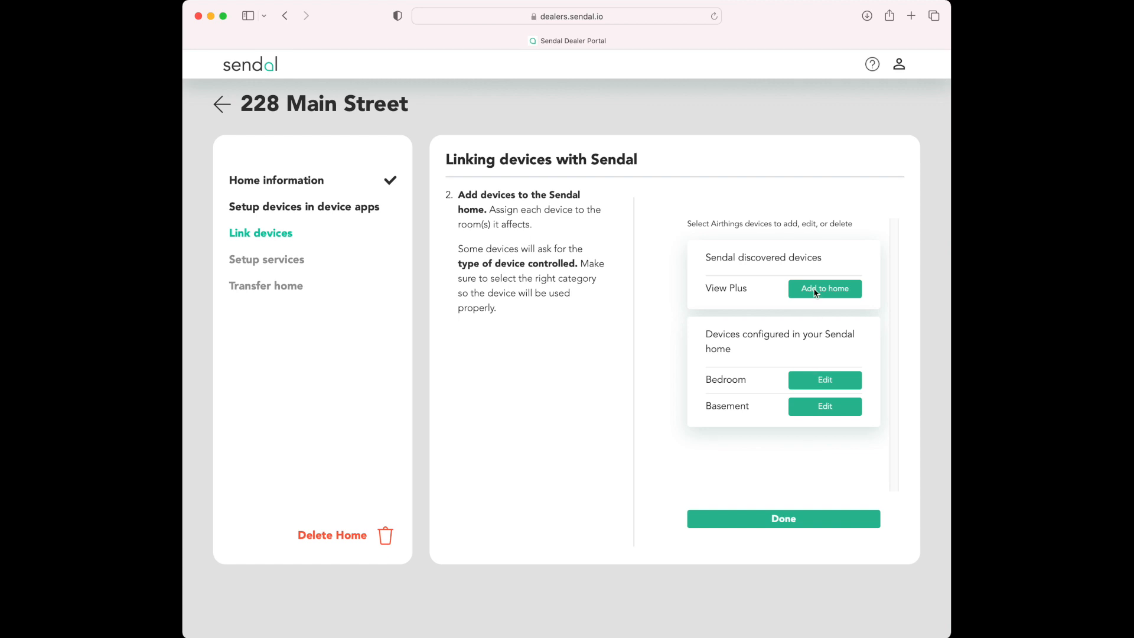
- Add the View Plus device to the home in Kitchen
{"action": "left_click", "coordinate": [815, 290]}
{"action": "left_click", "coordinate": [848, 374]}
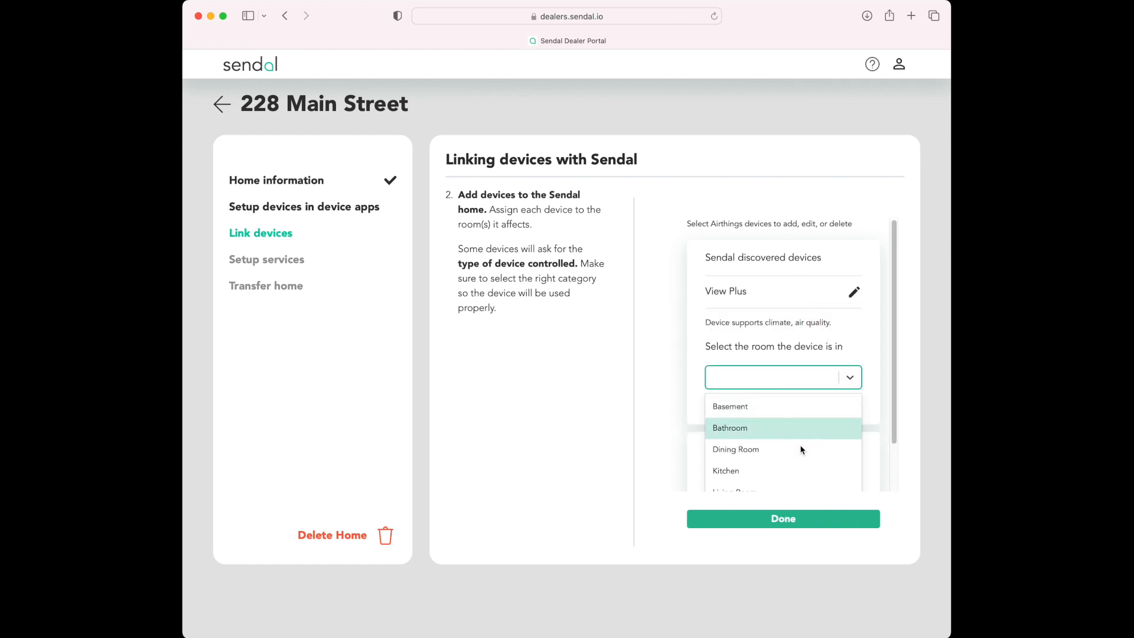
{"action": "left_click", "coordinate": [777, 470]}
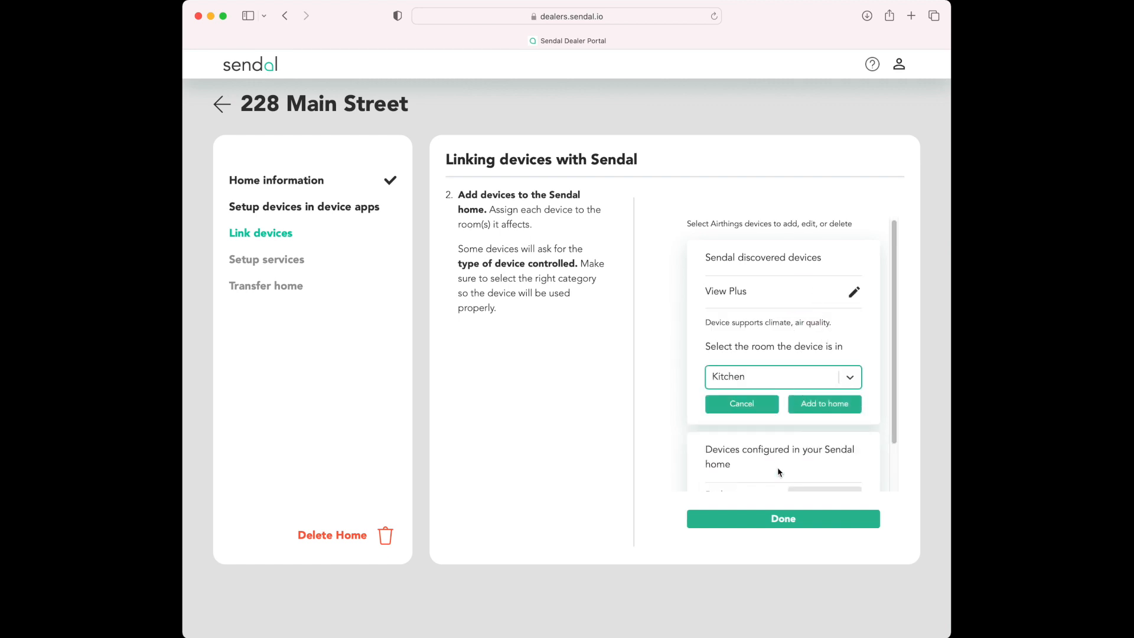
{"action": "left_click", "coordinate": [832, 405]}
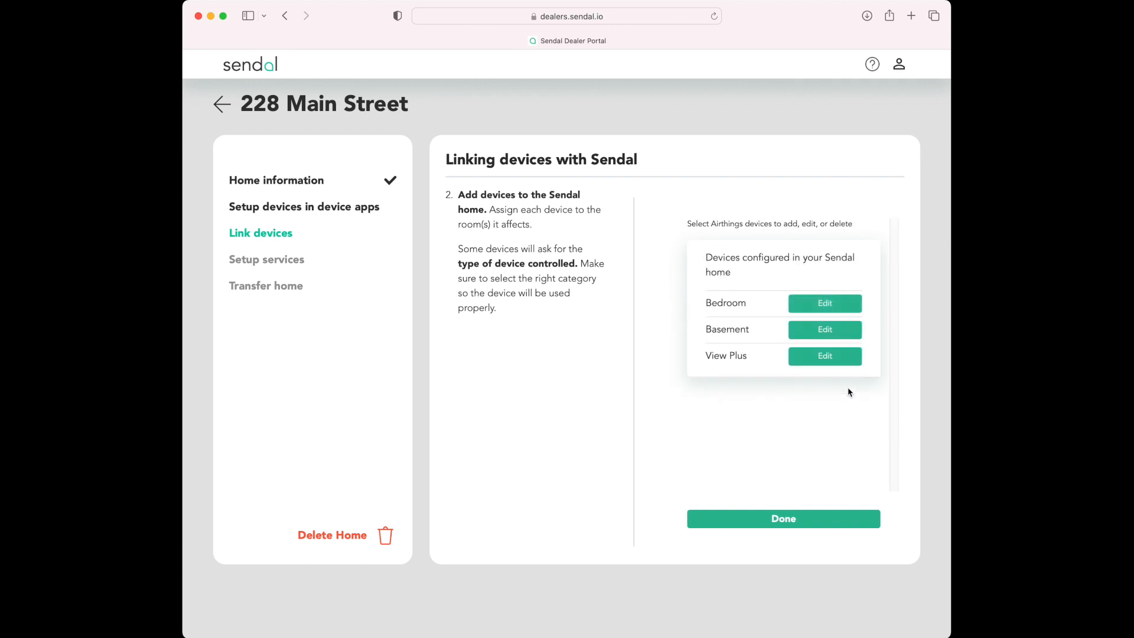
- Finish the Airthings devices, copy the home email, and choose ecobee to link
{"action": "left_click", "coordinate": [786, 522]}
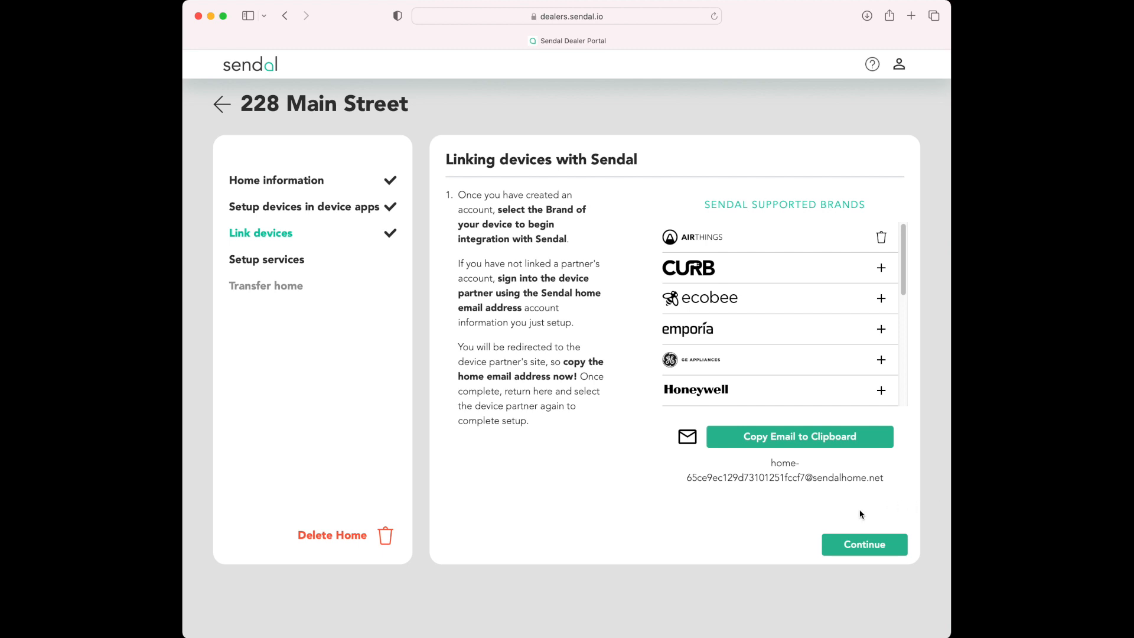
{"action": "left_click", "coordinate": [796, 444]}
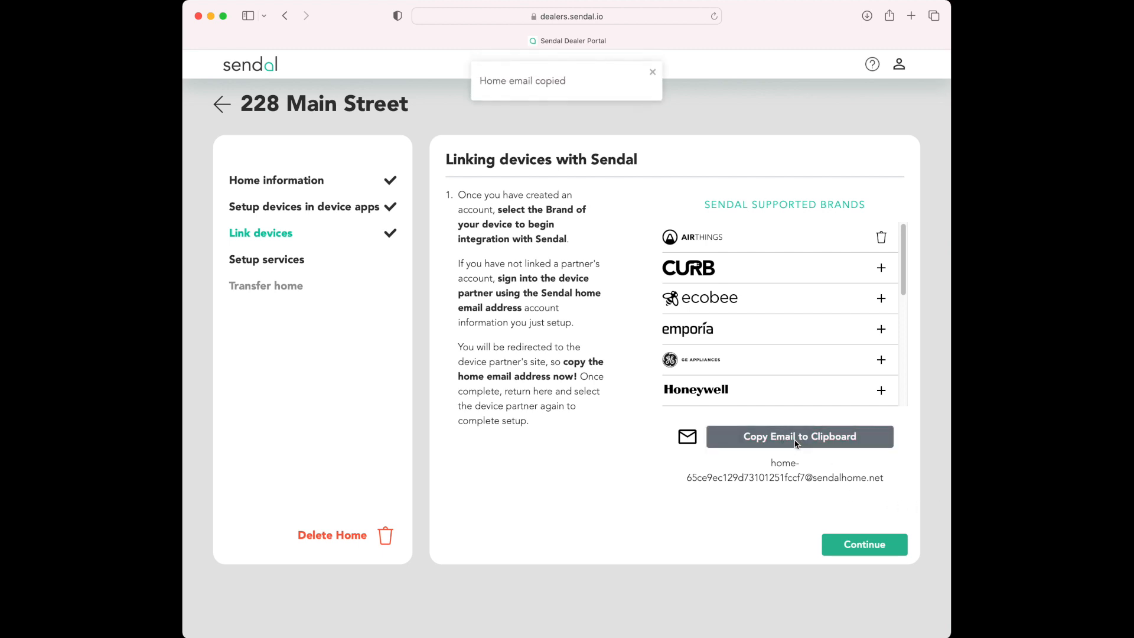
{"action": "left_click", "coordinate": [790, 297]}
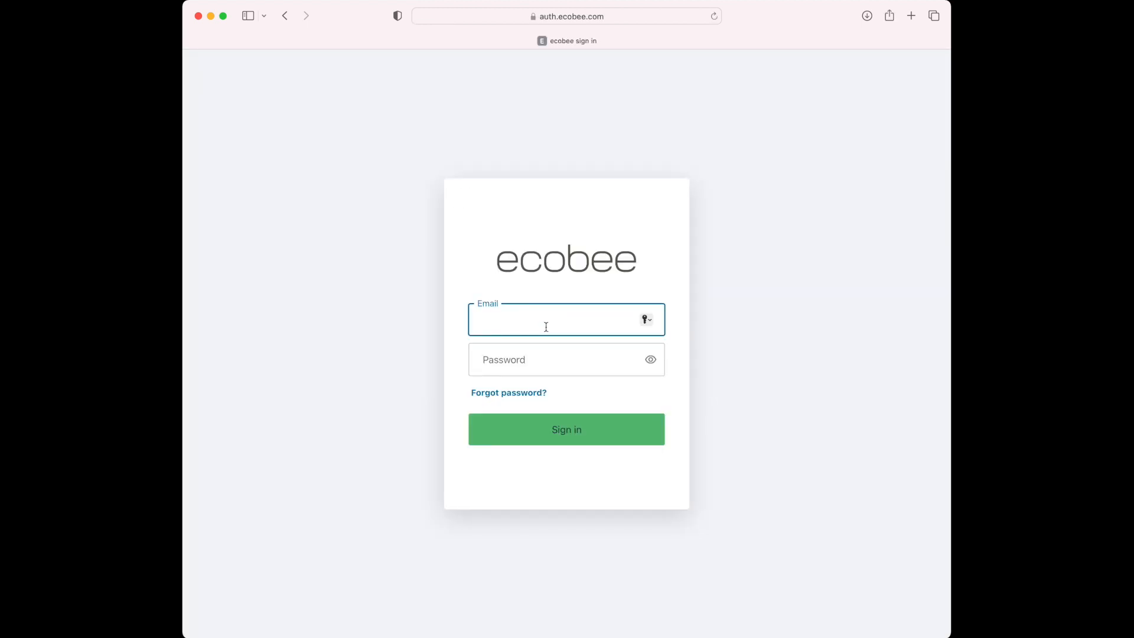
- Sign in to ecobee with the pasted home email and the account password
{"action": "key", "text": "super+v"}
{"action": "left_click", "coordinate": [534, 362]}
{"action": "type", "text": "**************"}
{"action": "left_click", "coordinate": [563, 430]}
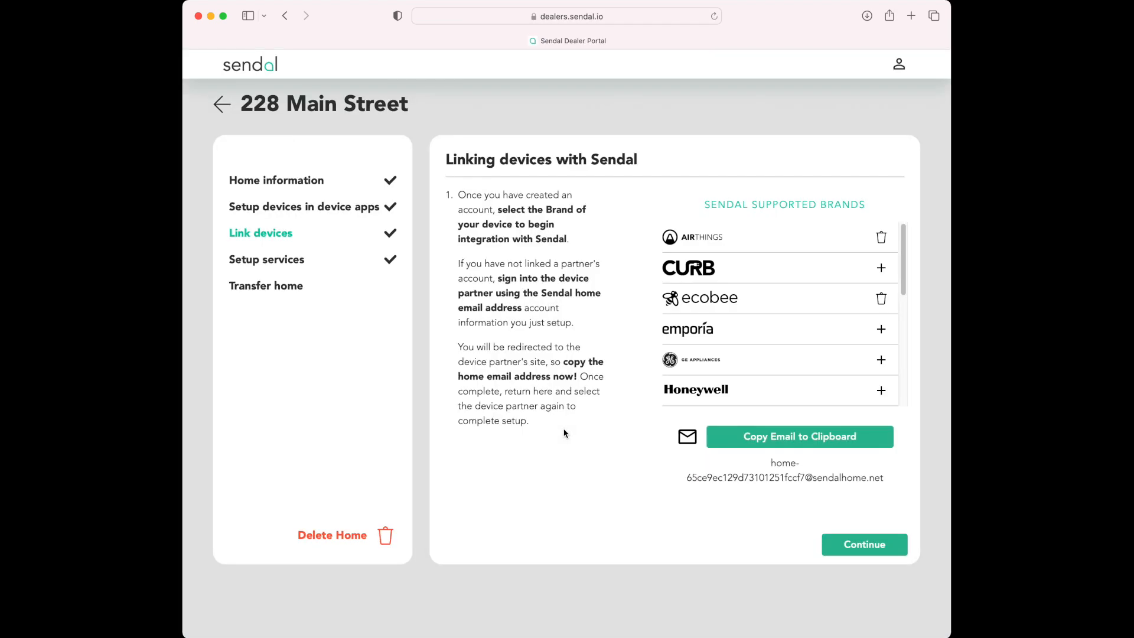
- Add the ecobee3 thermostat to the home for Dining Room, Kitchen, Living Room and a new Office room
{"action": "left_click", "coordinate": [761, 297]}
{"action": "left_click", "coordinate": [825, 292]}
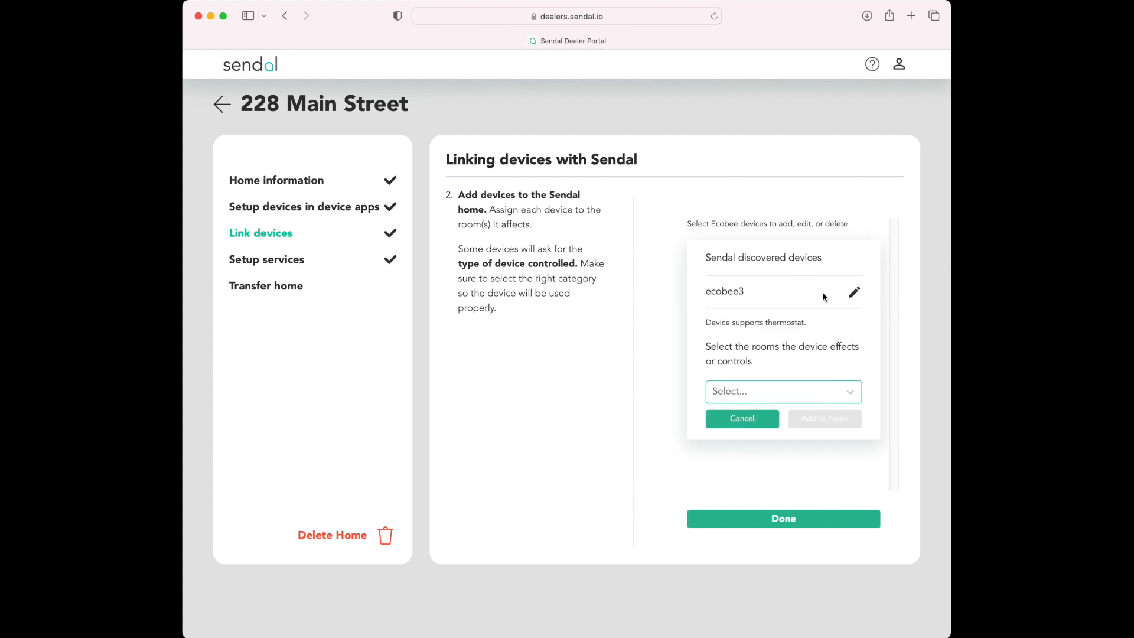
{"action": "left_click", "coordinate": [846, 397]}
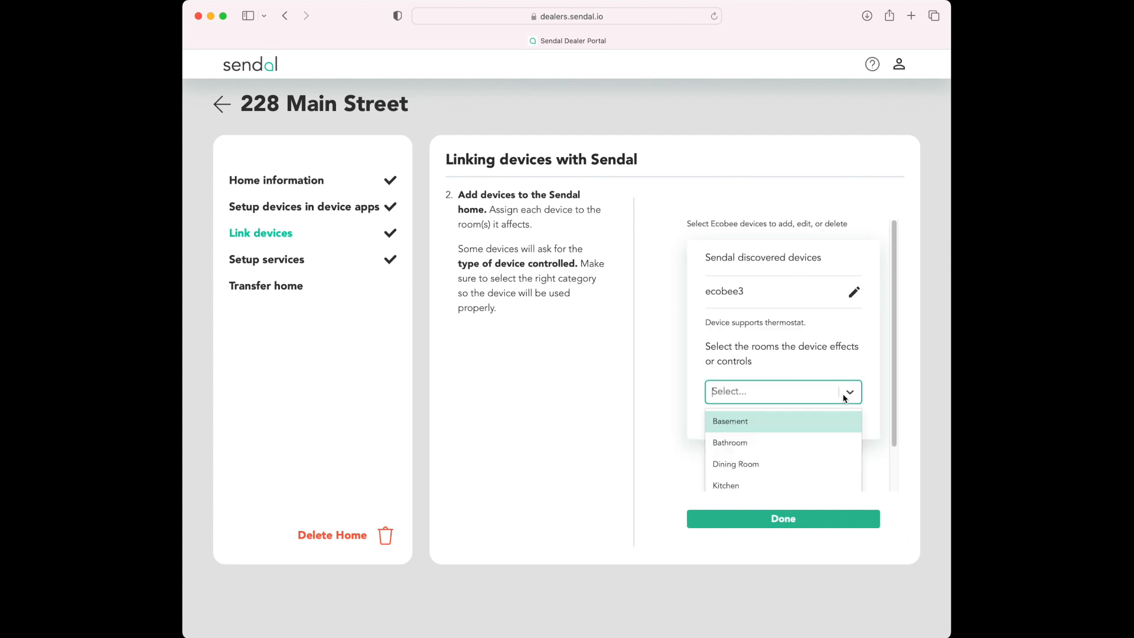
{"action": "left_click", "coordinate": [889, 393]}
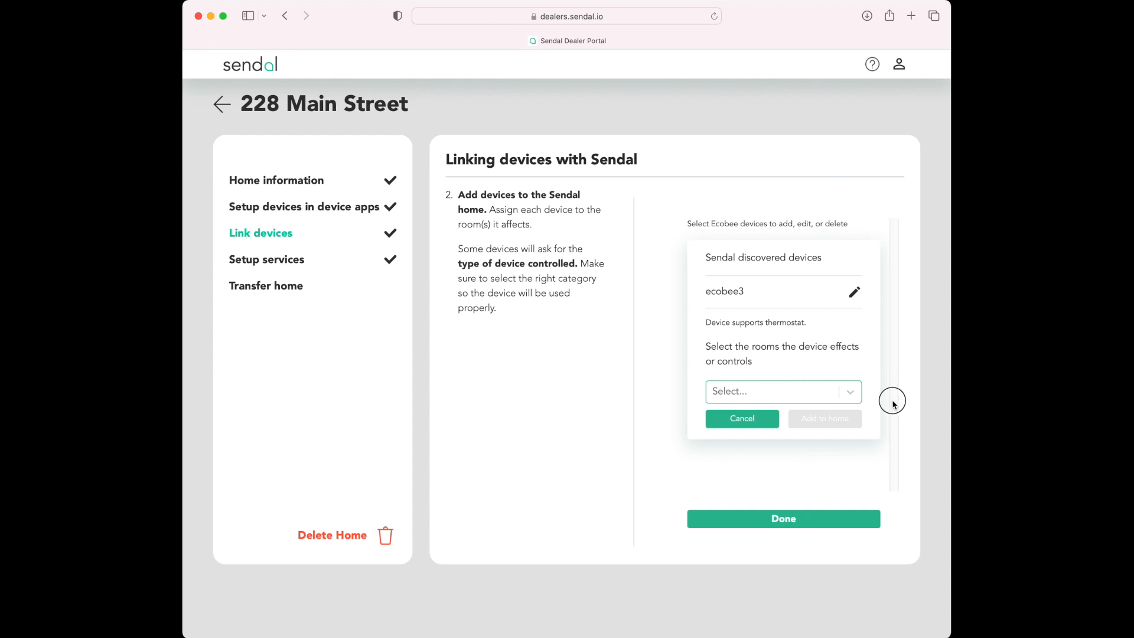
{"action": "left_click", "coordinate": [850, 393]}
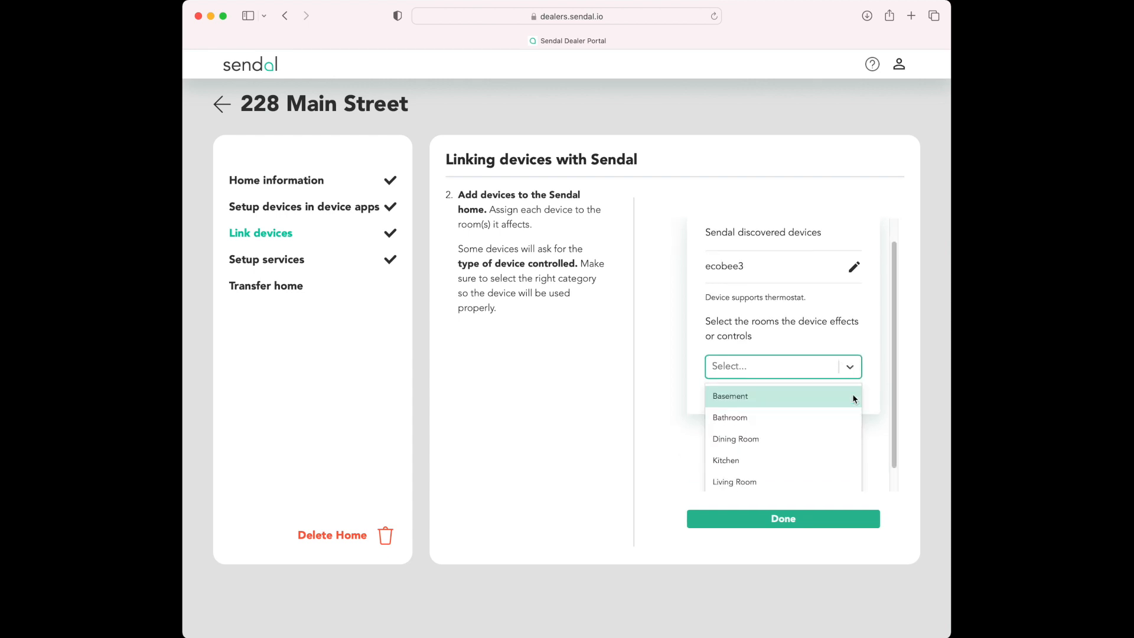
{"action": "left_click", "coordinate": [762, 436]}
{"action": "left_click", "coordinate": [806, 395]}
{"action": "left_click", "coordinate": [768, 463]}
{"action": "left_click", "coordinate": [822, 405]}
{"action": "left_click", "coordinate": [766, 479]}
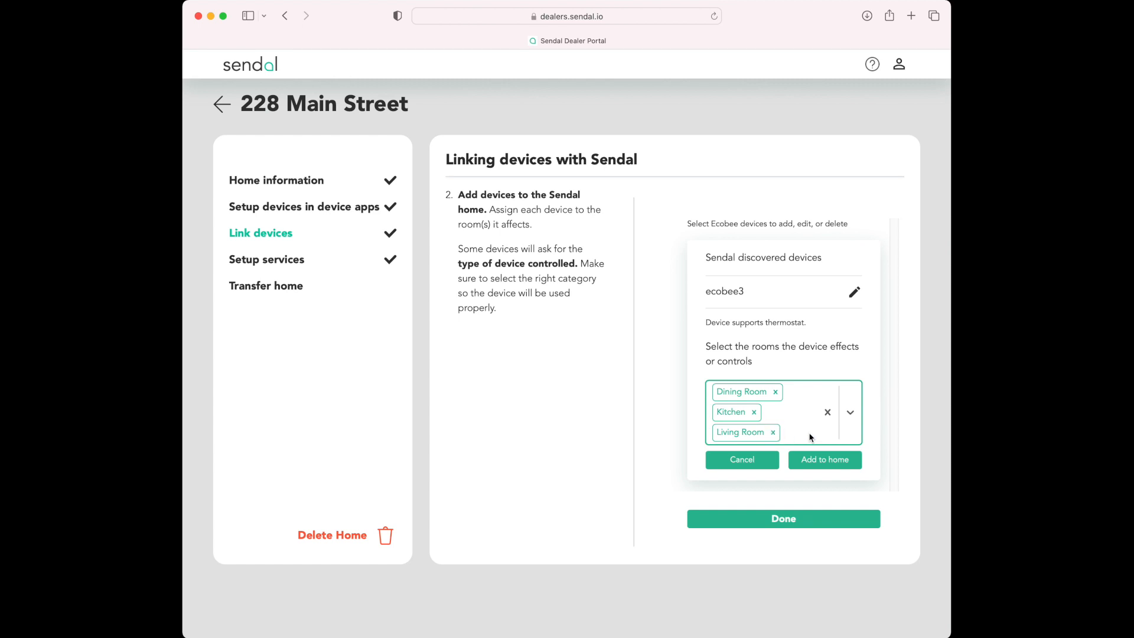
{"action": "type", "text": "Office"}
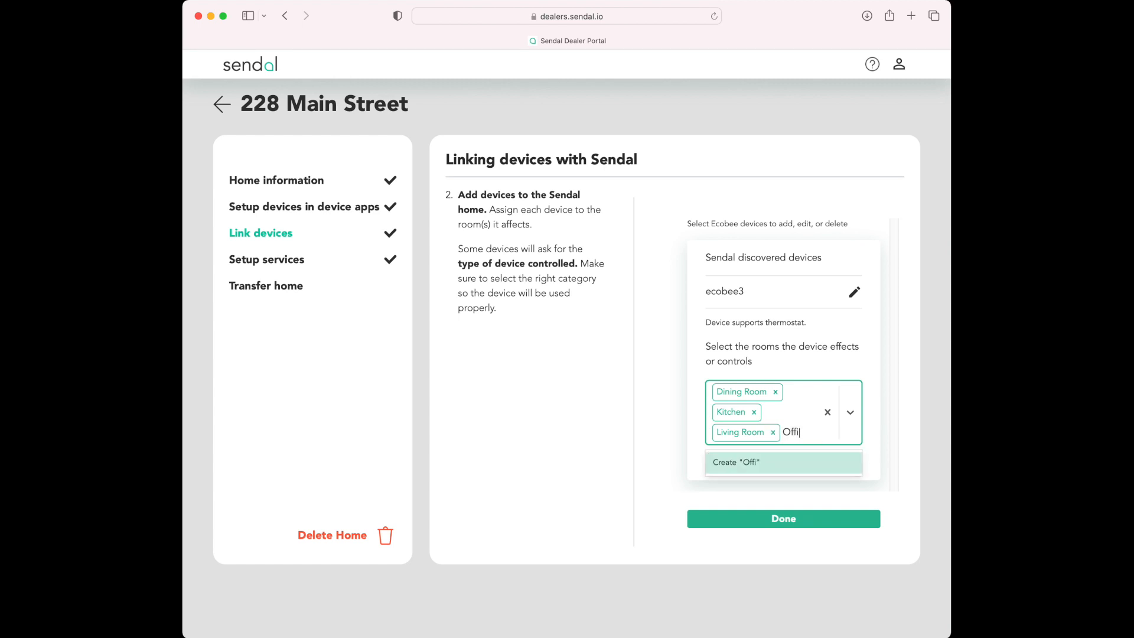
{"action": "left_click", "coordinate": [754, 466]}
{"action": "left_click", "coordinate": [833, 484]}
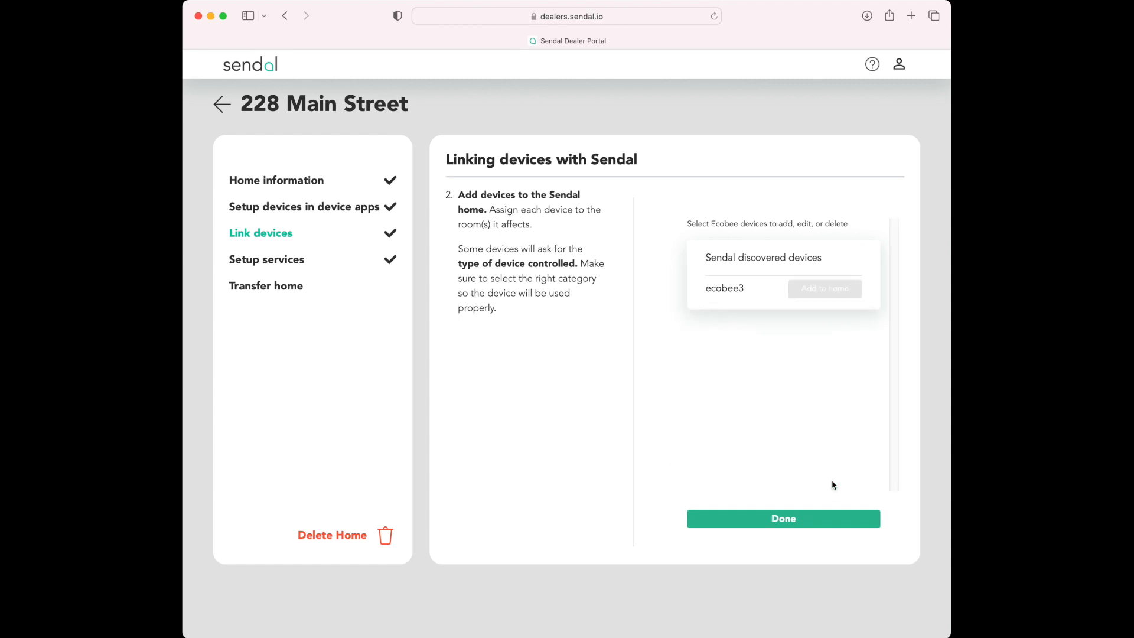
{"action": "left_click", "coordinate": [787, 520]}
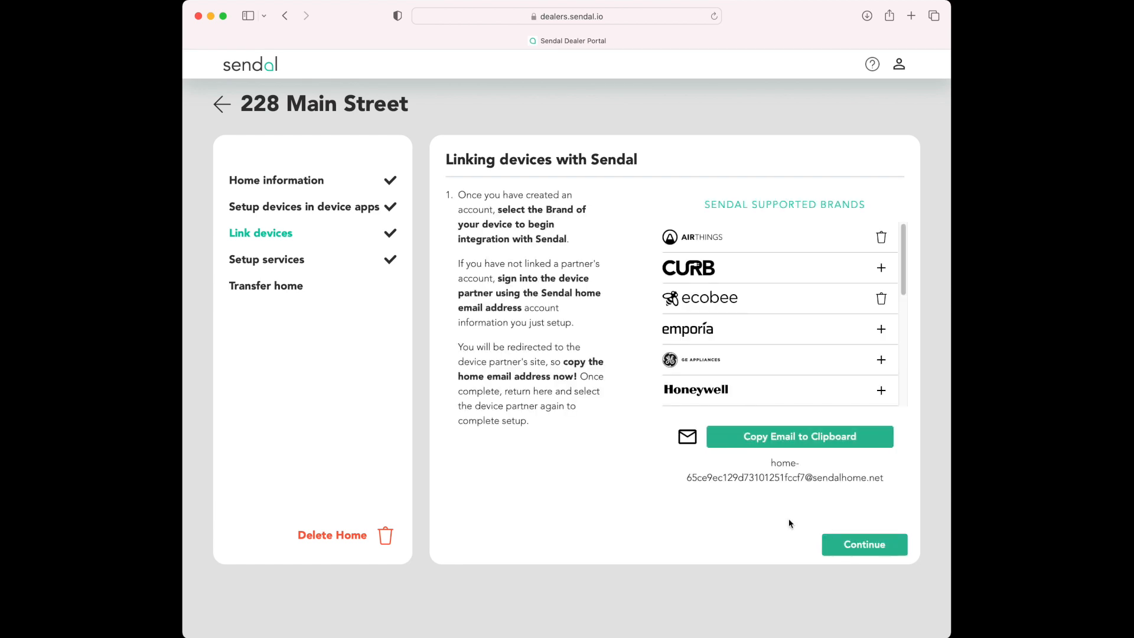
- Link Wiser by signing in with the copied home email and the account password
{"action": "left_click", "coordinate": [800, 438]}
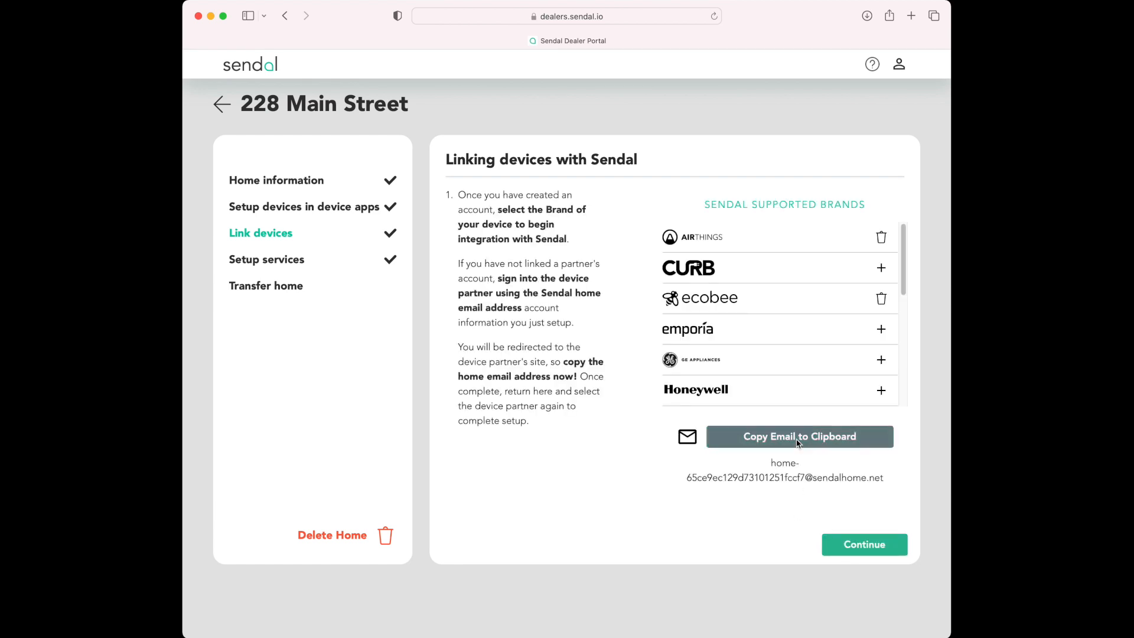
{"action": "left_click_drag", "start_coordinate": [904, 292], "coordinate": [903, 381]}
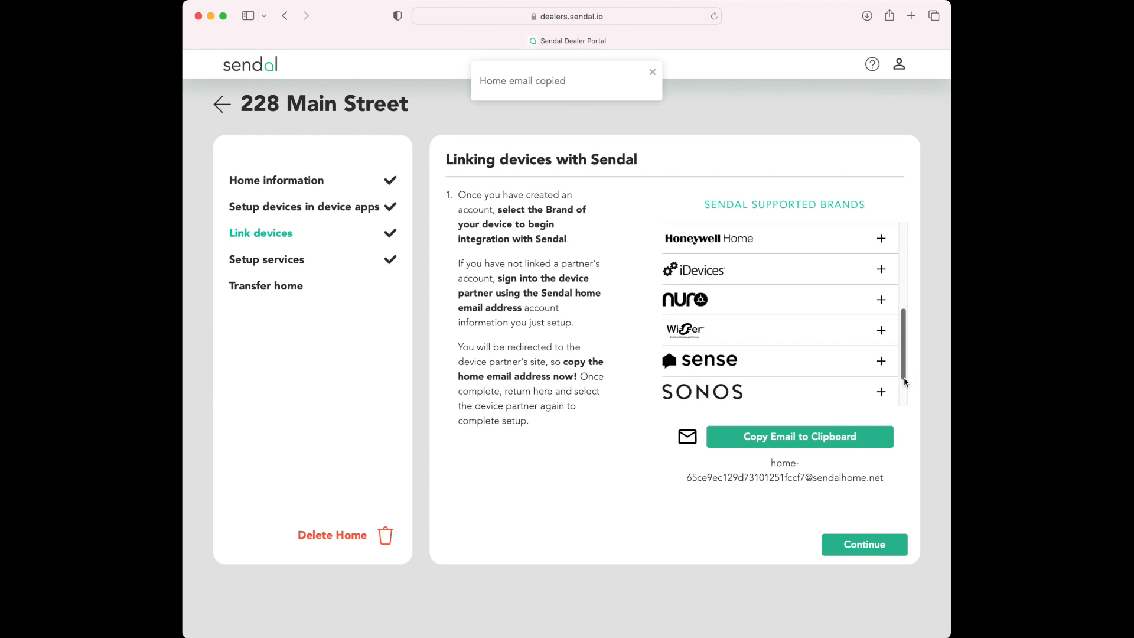
{"action": "left_click", "coordinate": [746, 331]}
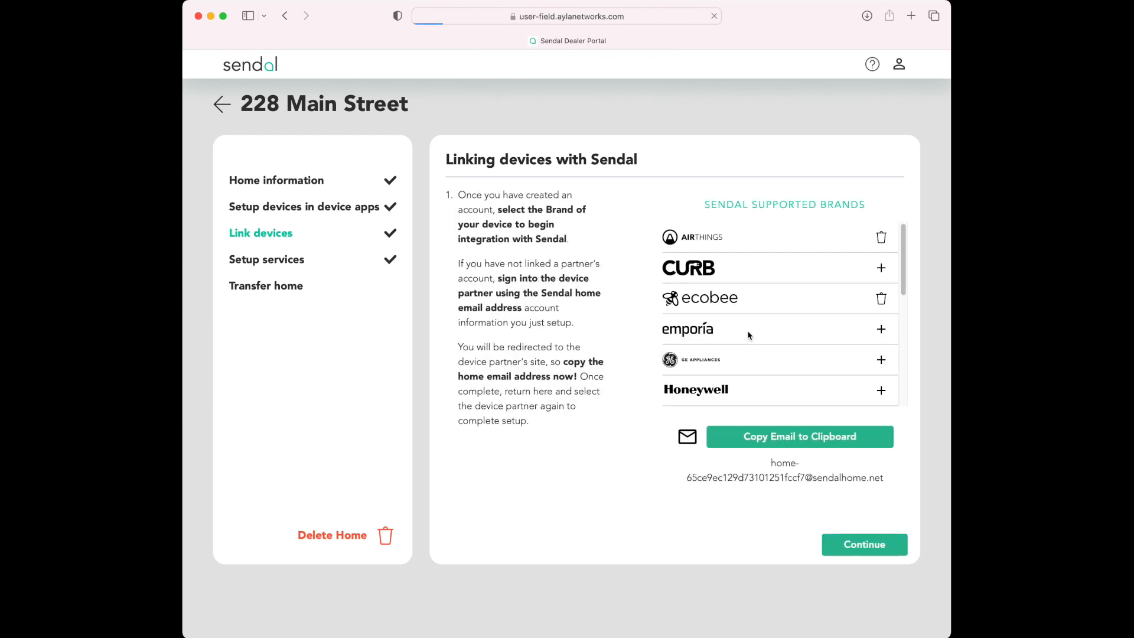
{"action": "key", "text": "super+v"}
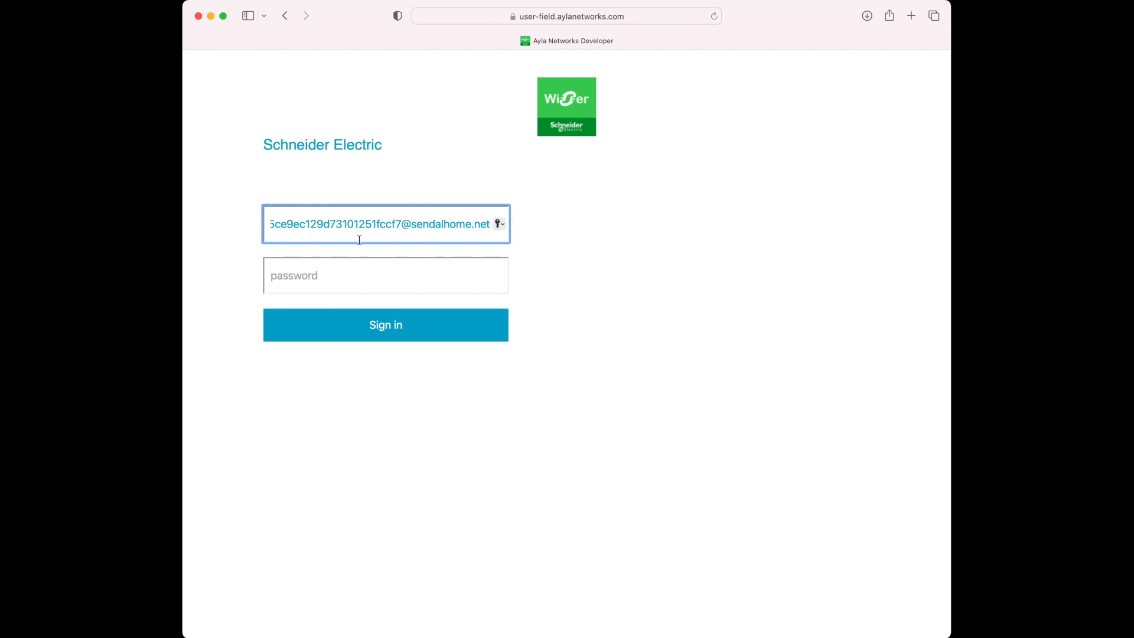
{"action": "left_click", "coordinate": [379, 275]}
{"action": "type", "text": "••••••••••••••"}
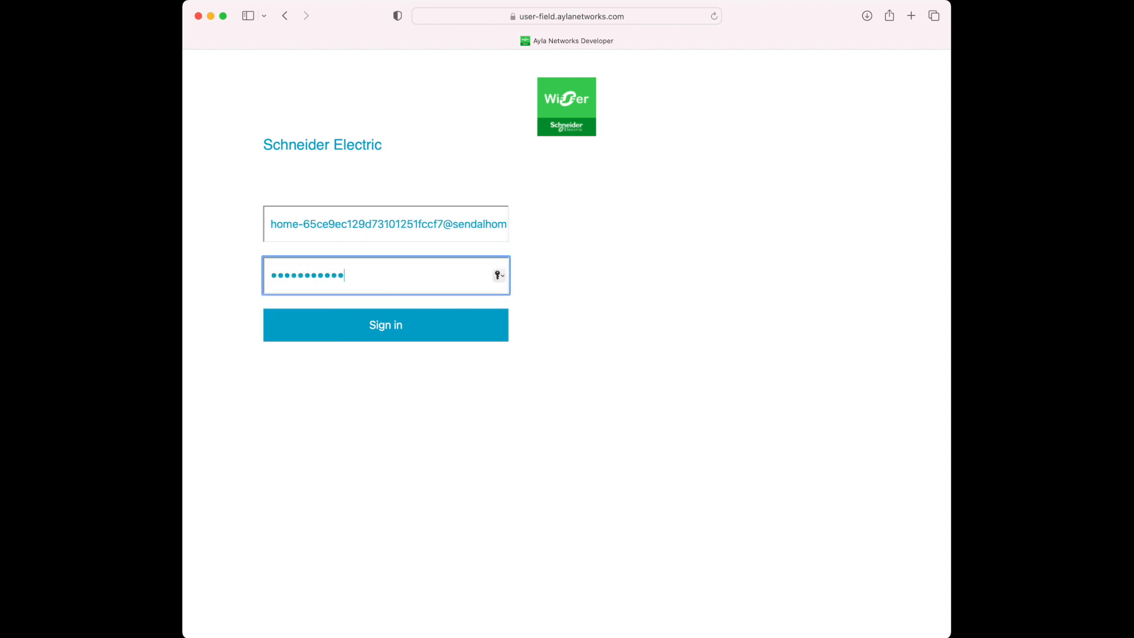
{"action": "left_click", "coordinate": [380, 330]}
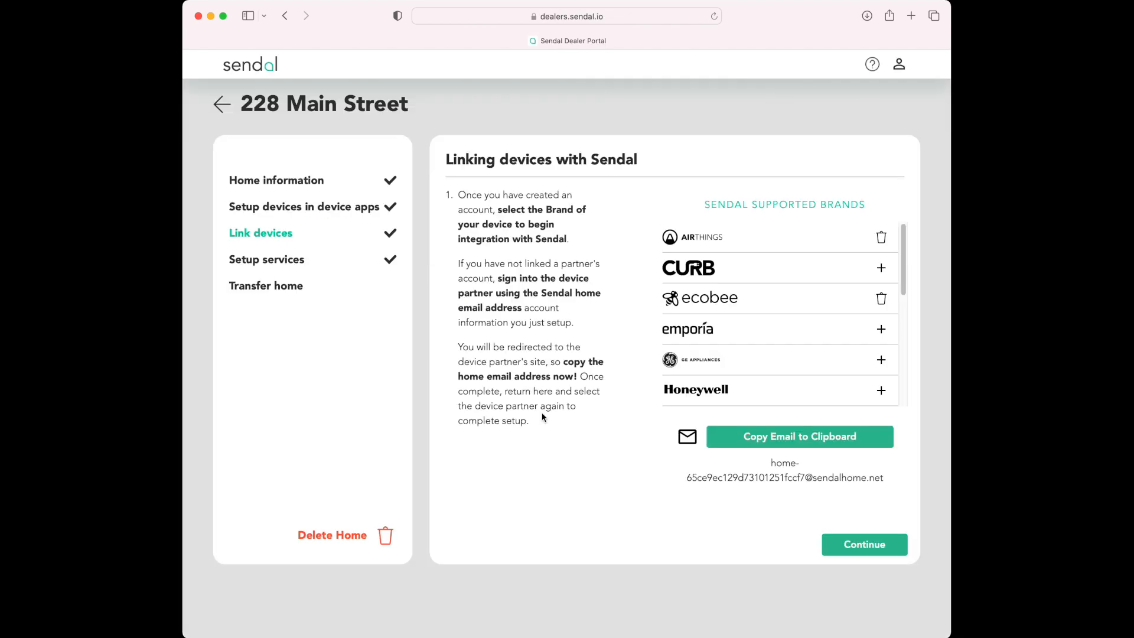
- Start adding the Wiser ERV device and set its switch to control an ERV or HRV system
{"action": "scroll", "coordinate": [776, 288], "scroll_direction": "down", "scroll_amount": 3}
{"action": "scroll", "coordinate": [776, 288], "scroll_direction": "down", "scroll_amount": 4}
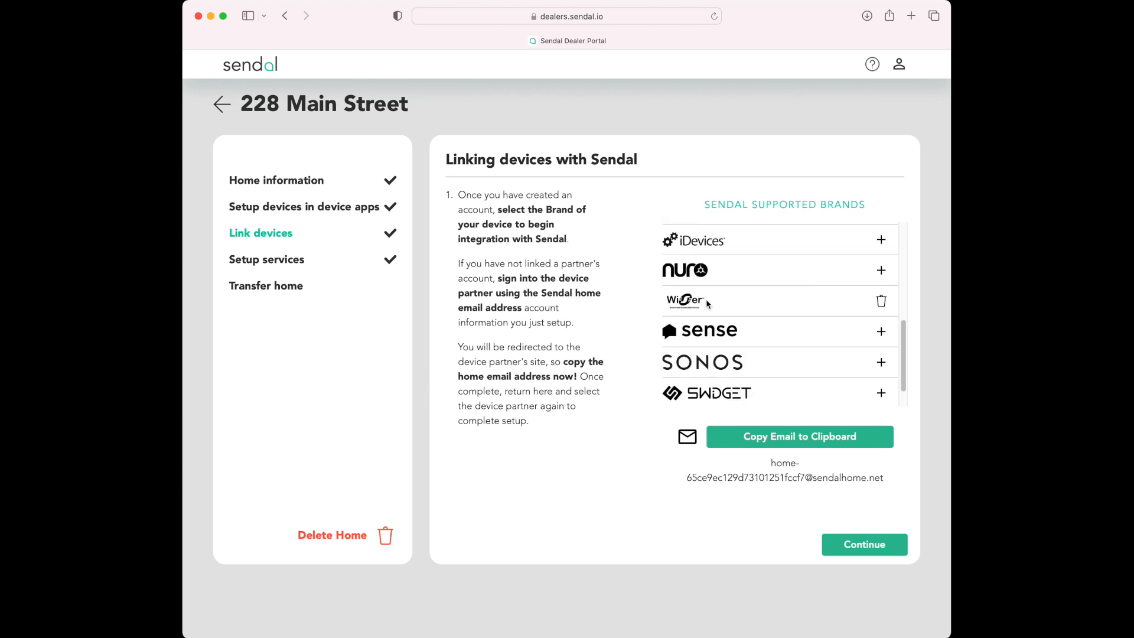
{"action": "left_click", "coordinate": [706, 300]}
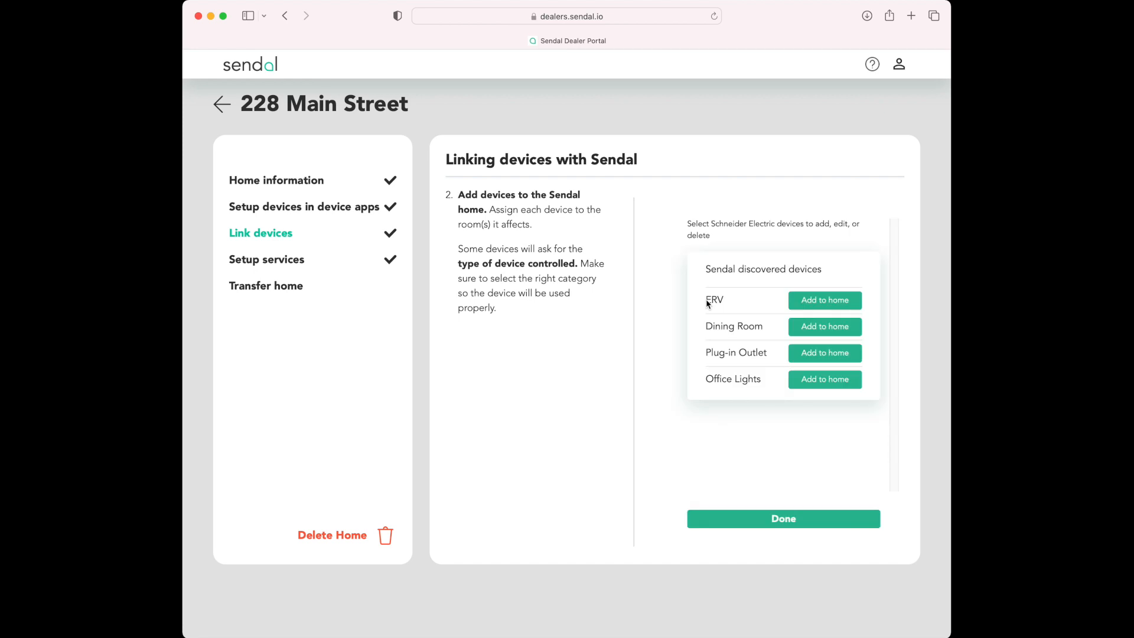
{"action": "left_click", "coordinate": [814, 305]}
{"action": "left_click_drag", "start_coordinate": [895, 317], "coordinate": [894, 377]}
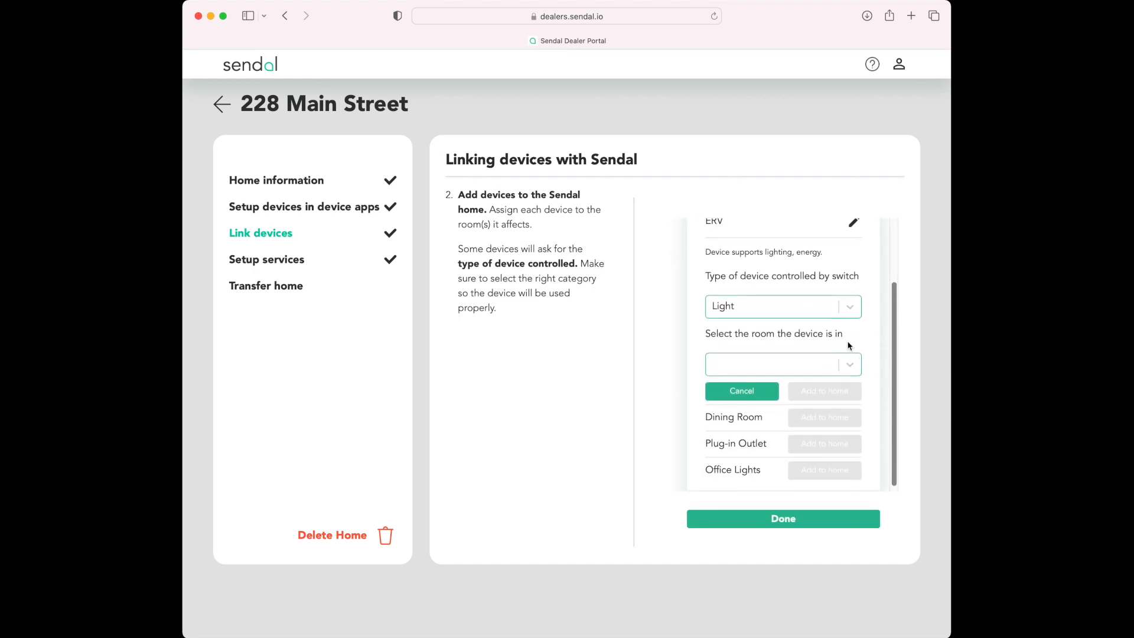
{"action": "left_click", "coordinate": [849, 308]}
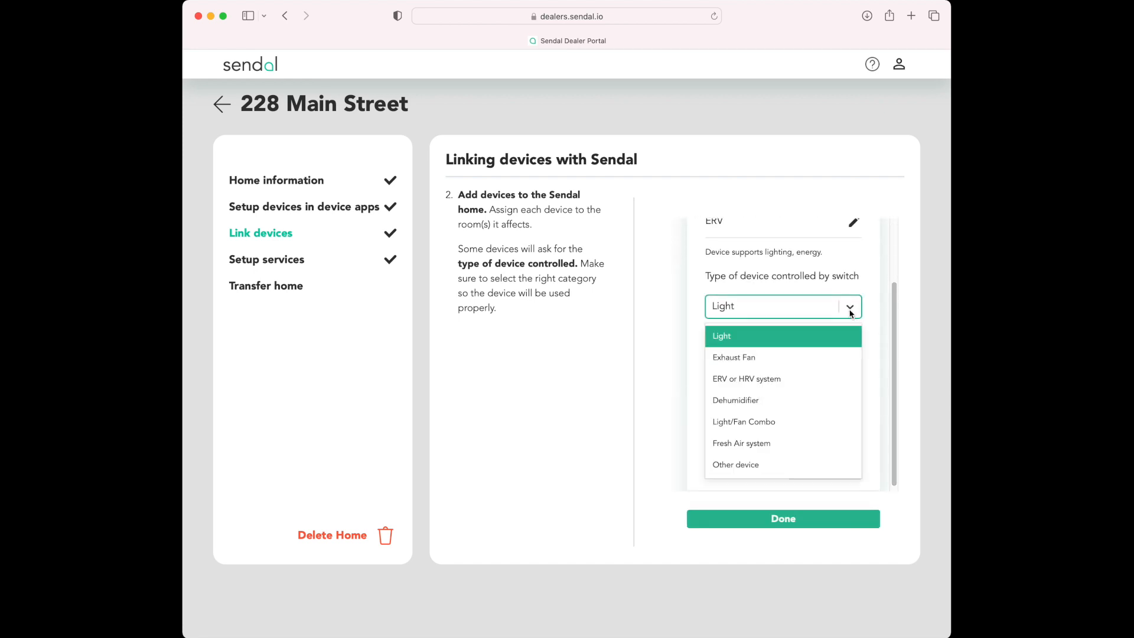
{"action": "left_click", "coordinate": [771, 379]}
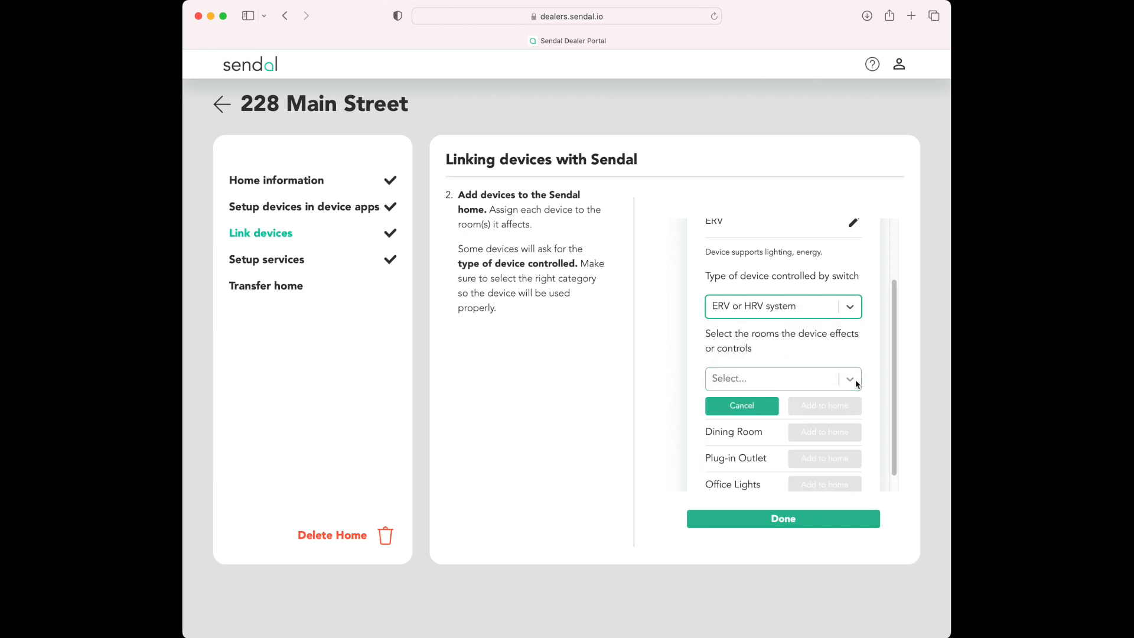
- Assign the ERV to Dining Room, Kitchen, Living Room, Basement and Master Bedroom
{"action": "left_click", "coordinate": [828, 383]}
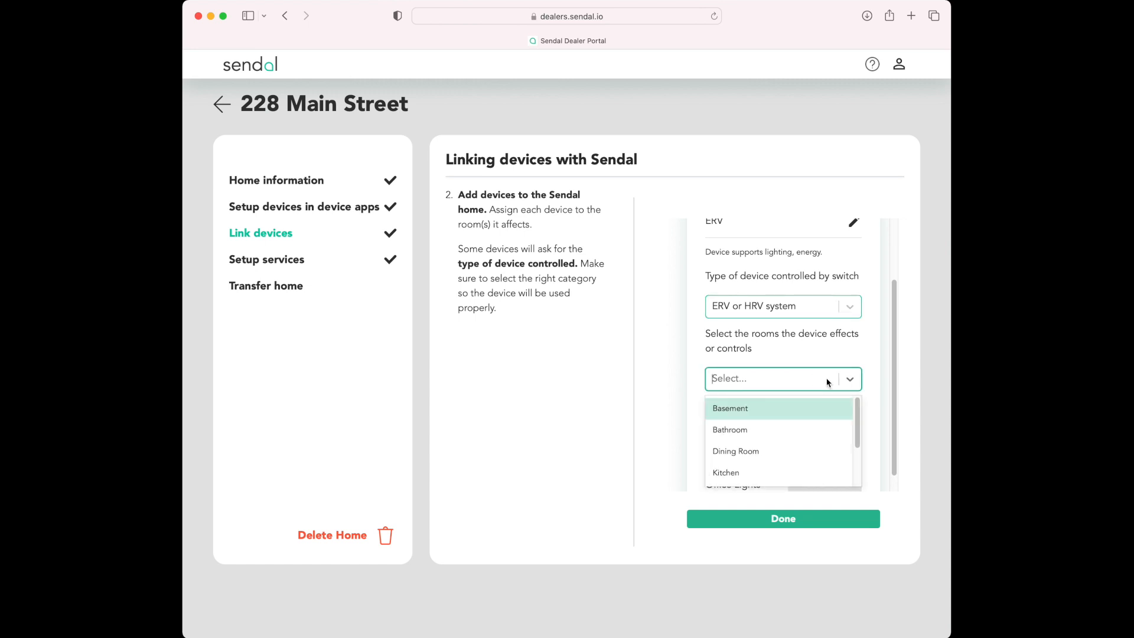
{"action": "left_click", "coordinate": [794, 449]}
{"action": "left_click", "coordinate": [802, 380]}
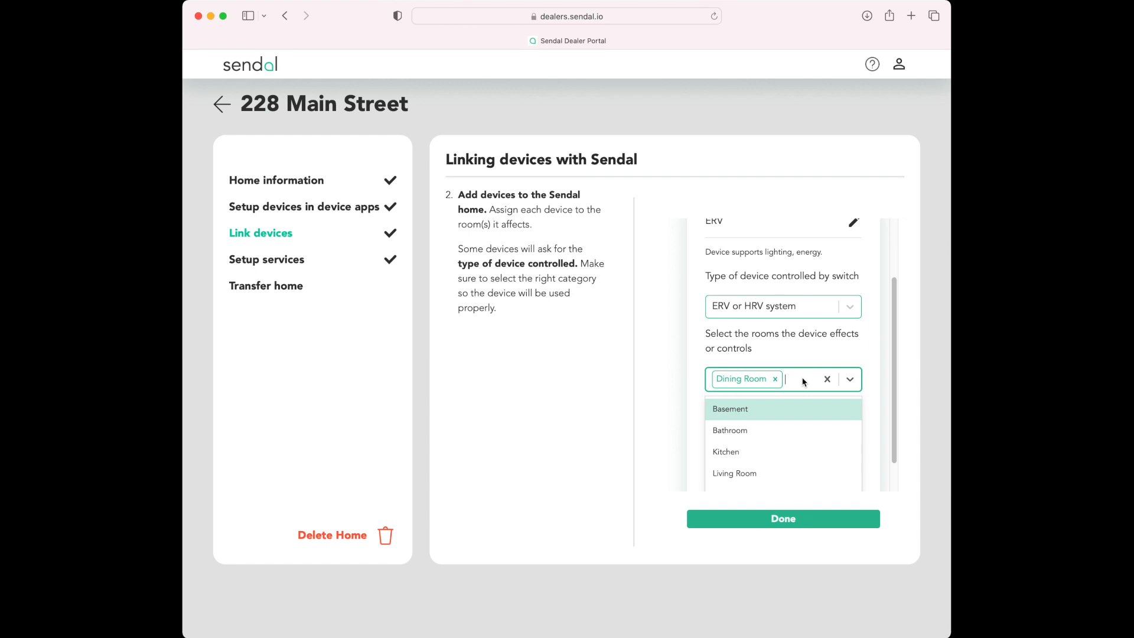
{"action": "left_click", "coordinate": [774, 459]}
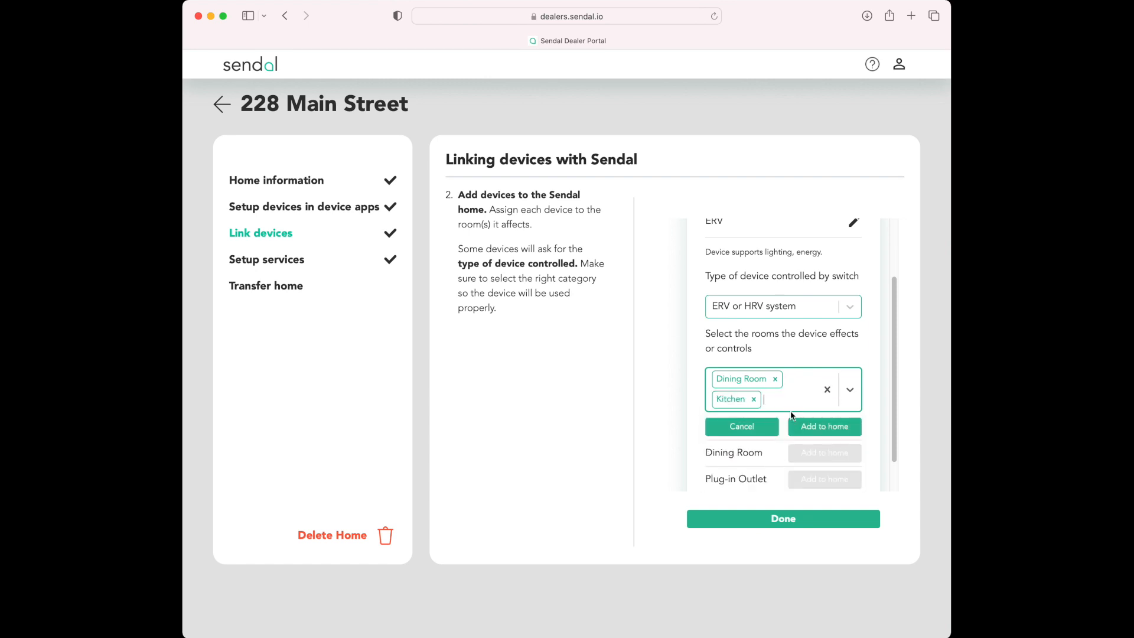
{"action": "left_click", "coordinate": [792, 404]}
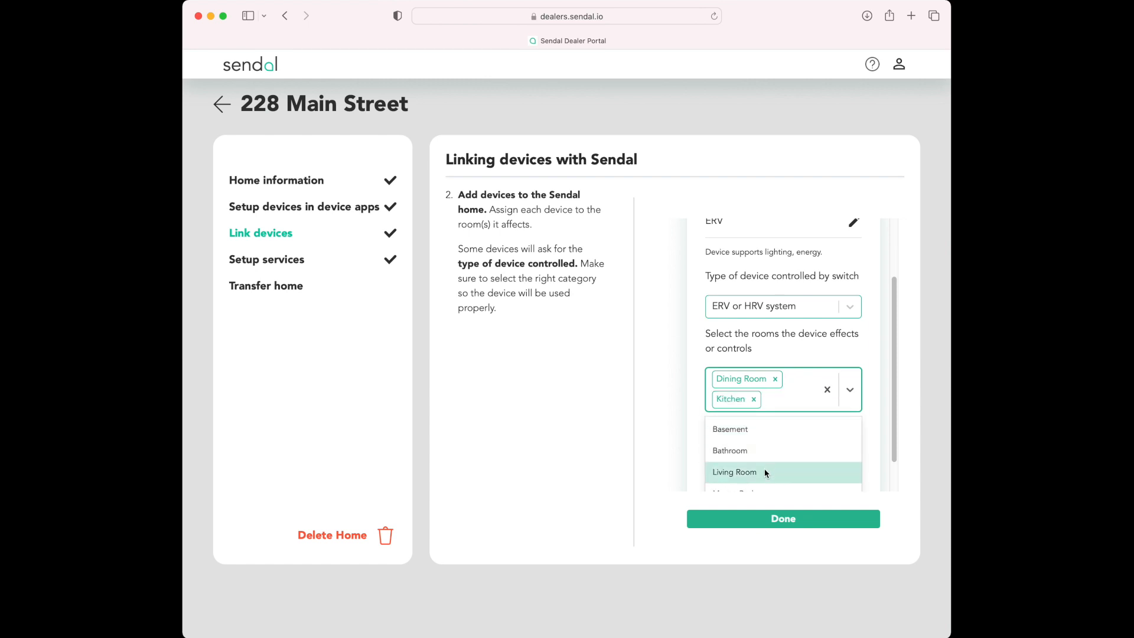
{"action": "left_click", "coordinate": [765, 470]}
{"action": "left_click", "coordinate": [797, 420]}
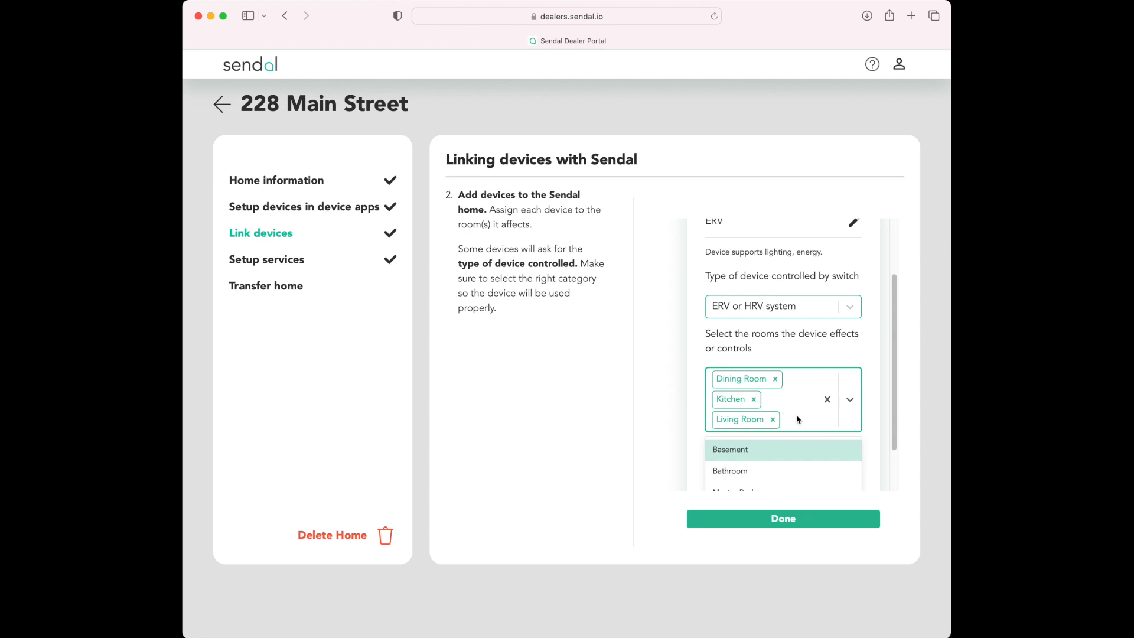
{"action": "left_click", "coordinate": [785, 450]}
{"action": "left_click", "coordinate": [802, 437]}
{"action": "type", "text": "master"}
{"action": "left_click", "coordinate": [771, 468]}
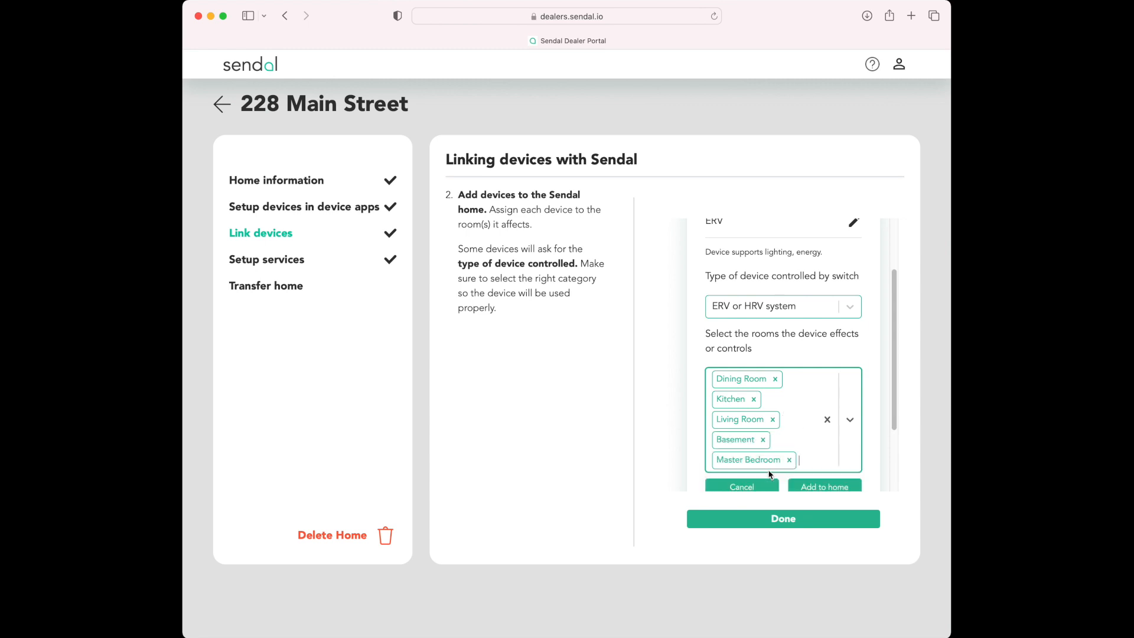
- Save the ERV to the home and finish assigning Wiser devices
{"action": "left_click_drag", "start_coordinate": [896, 434], "coordinate": [888, 490]}
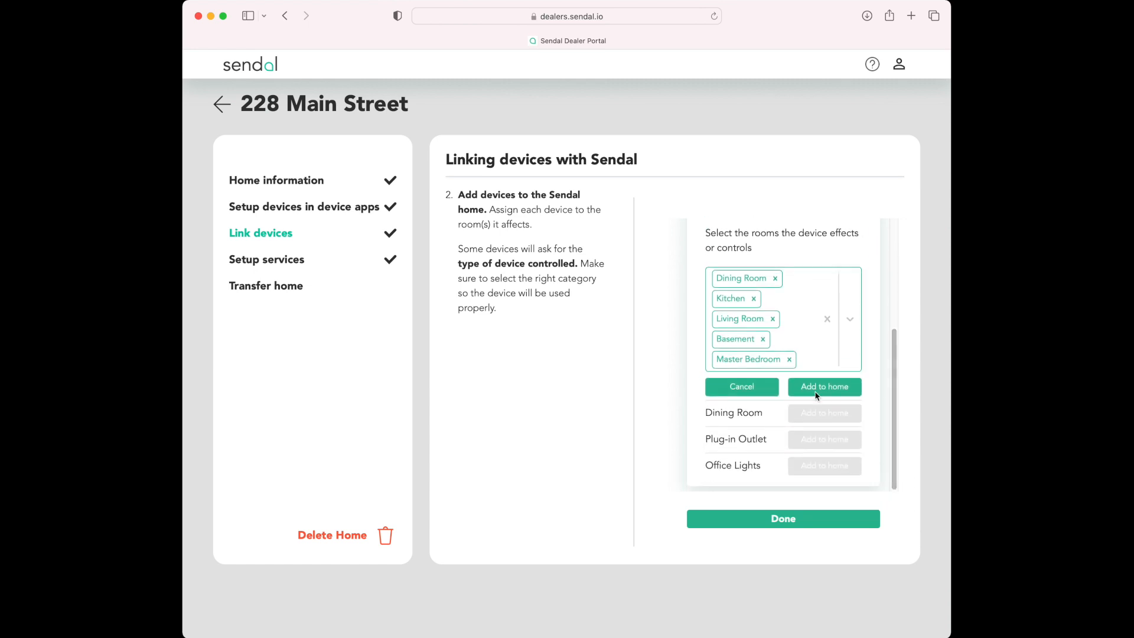
{"action": "left_click_drag", "start_coordinate": [896, 361], "coordinate": [888, 298]}
{"action": "left_click", "coordinate": [814, 459]}
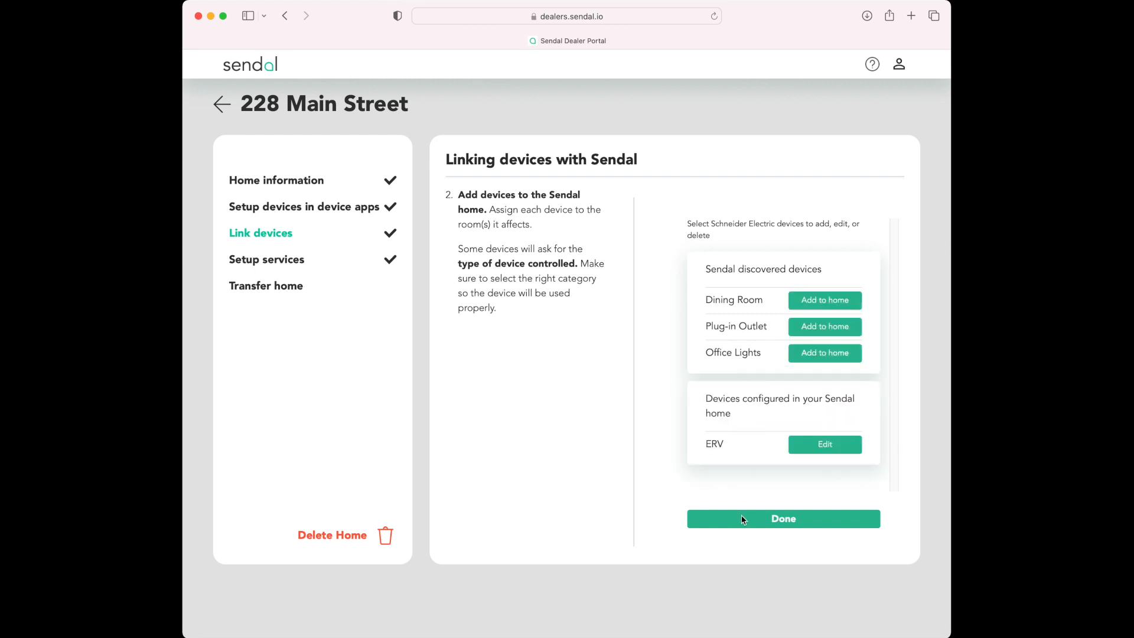
{"action": "left_click", "coordinate": [767, 523]}
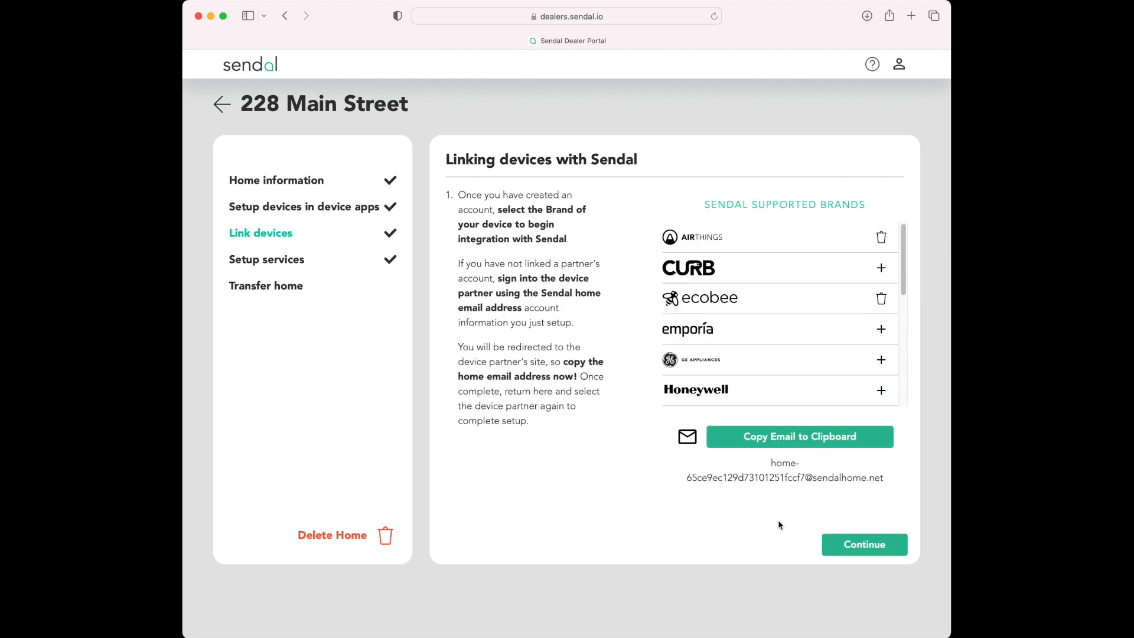
- Enter the service activation code to activate Breathe for 365 days
{"action": "left_click", "coordinate": [864, 545]}
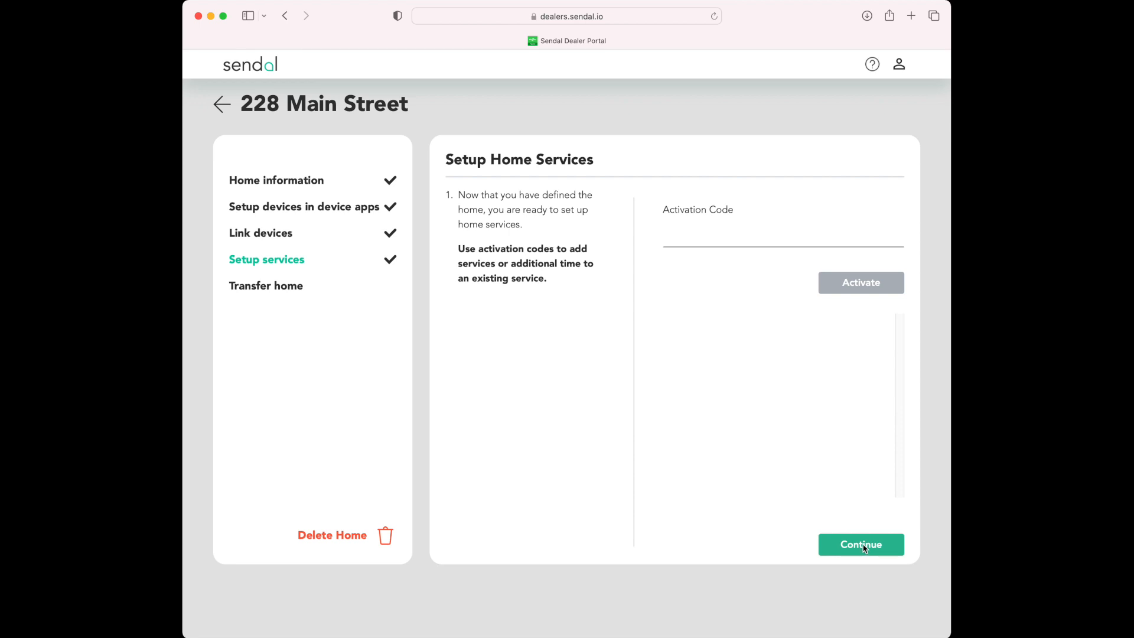
{"action": "left_click", "coordinate": [695, 233]}
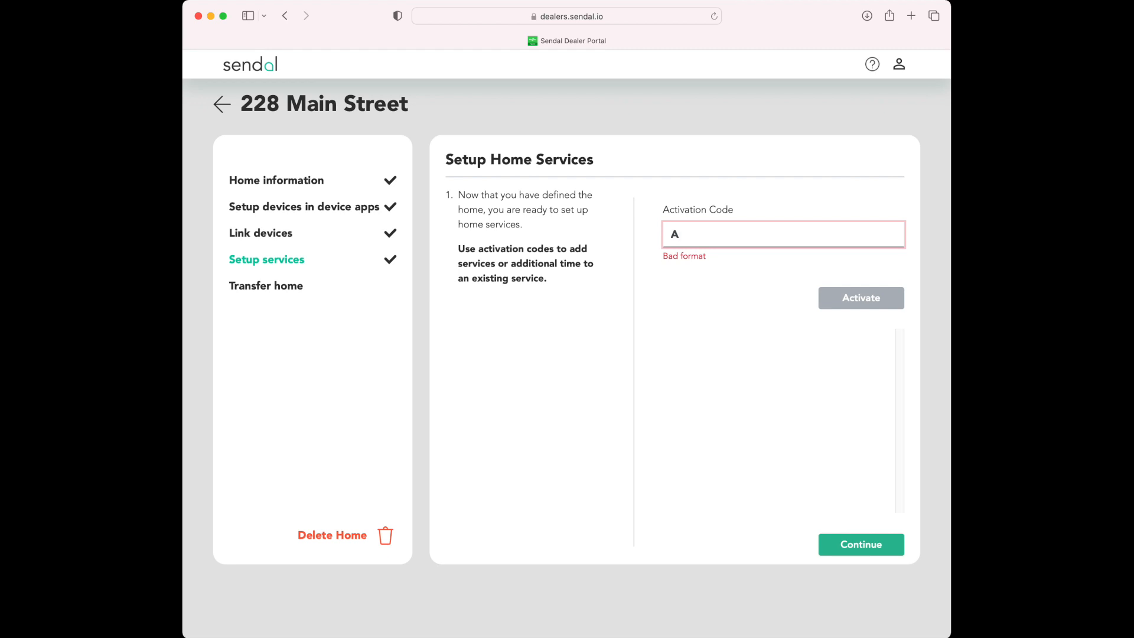
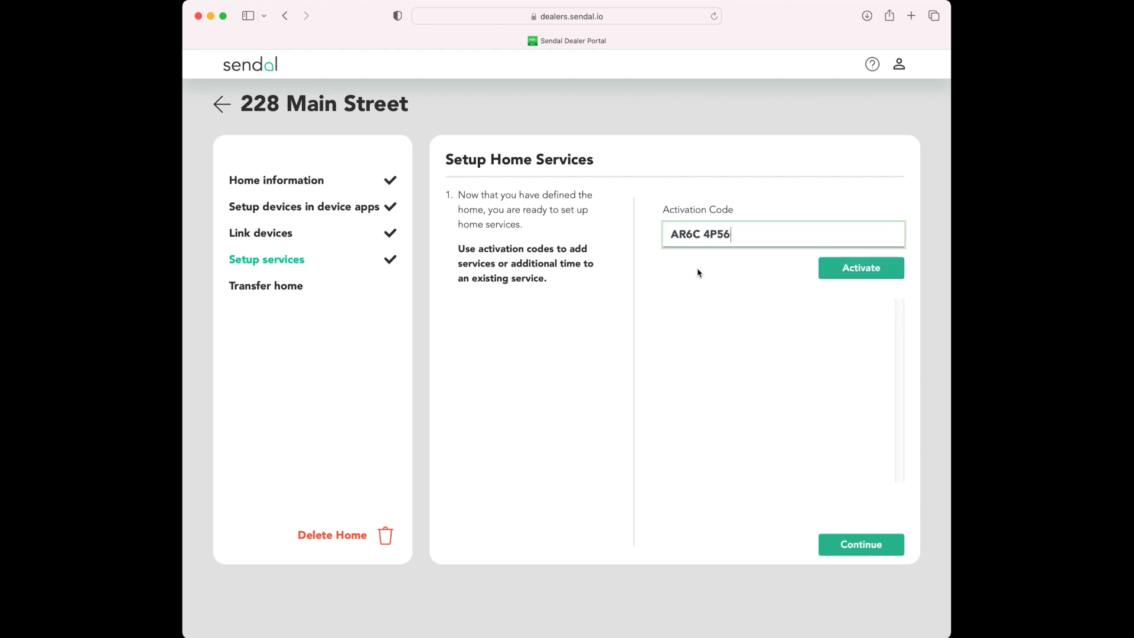
{"action": "left_click", "coordinate": [851, 268]}
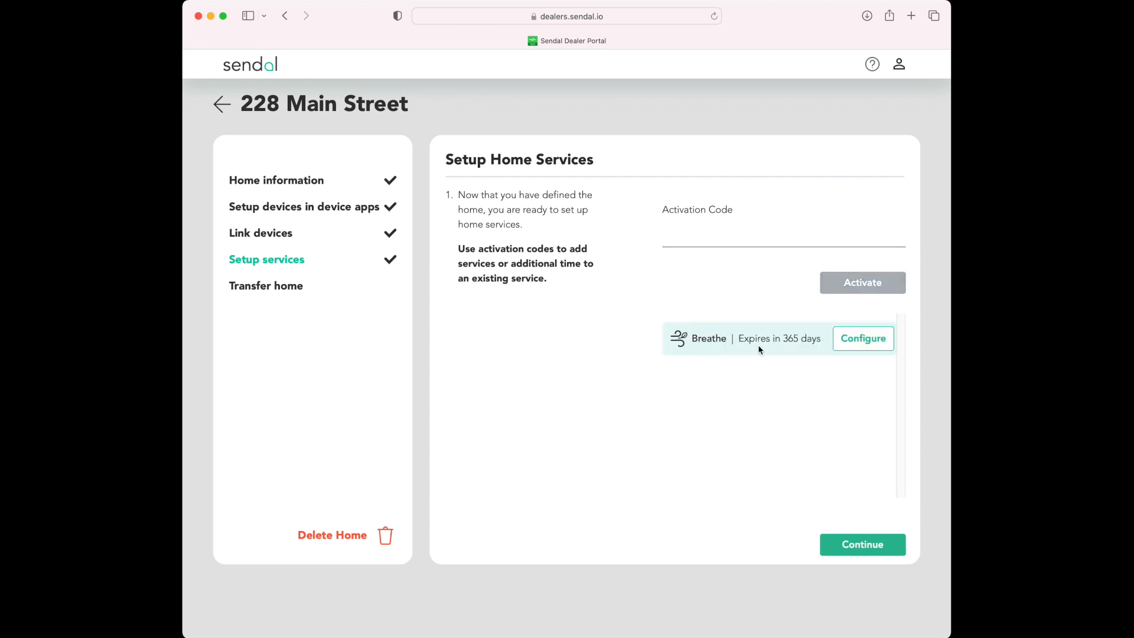
- Open Breathe settings and review the Air Quality Sensors, Fresh Air Devices and Thermostats groups
{"action": "left_click", "coordinate": [860, 341]}
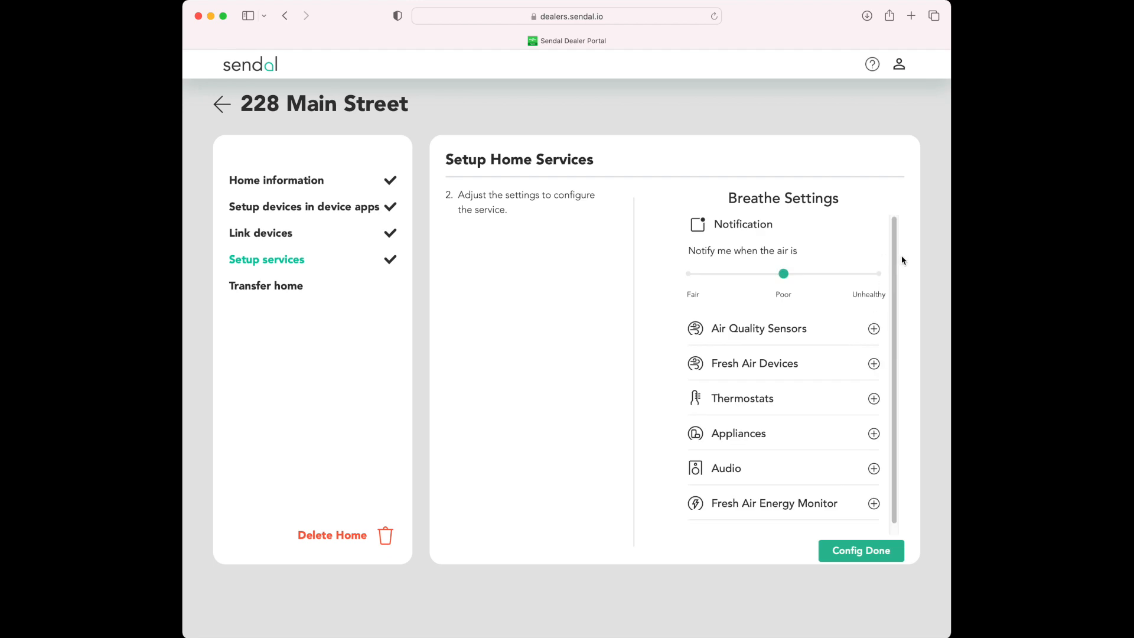
{"action": "scroll", "coordinate": [894, 277], "scroll_direction": "down", "scroll_amount": 1}
{"action": "left_click", "coordinate": [875, 319]}
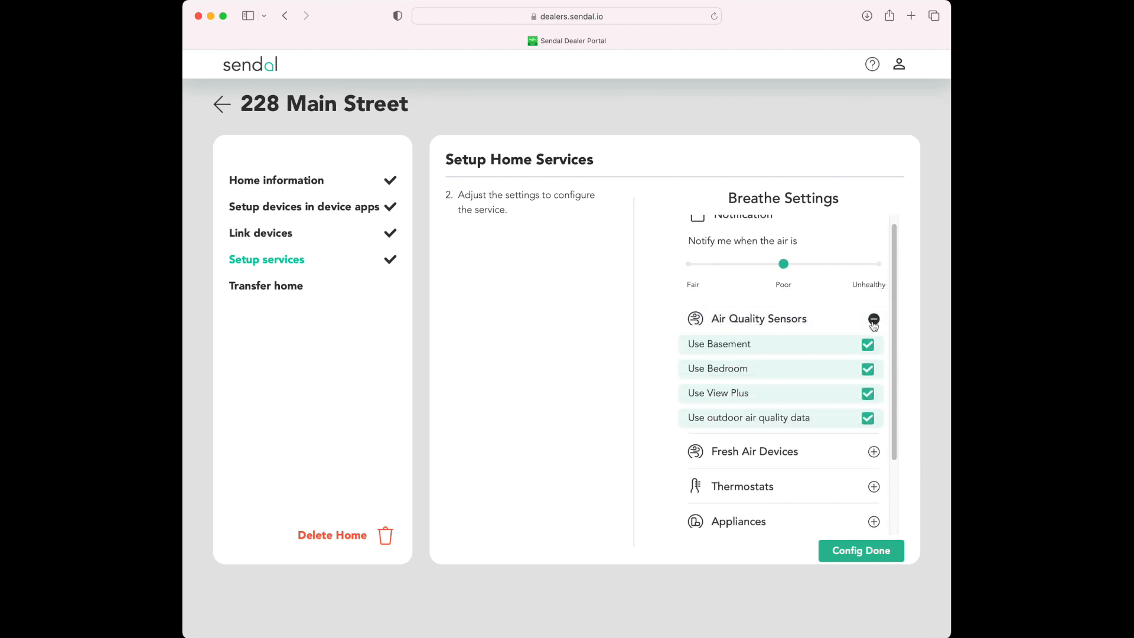
{"action": "left_click", "coordinate": [875, 322]}
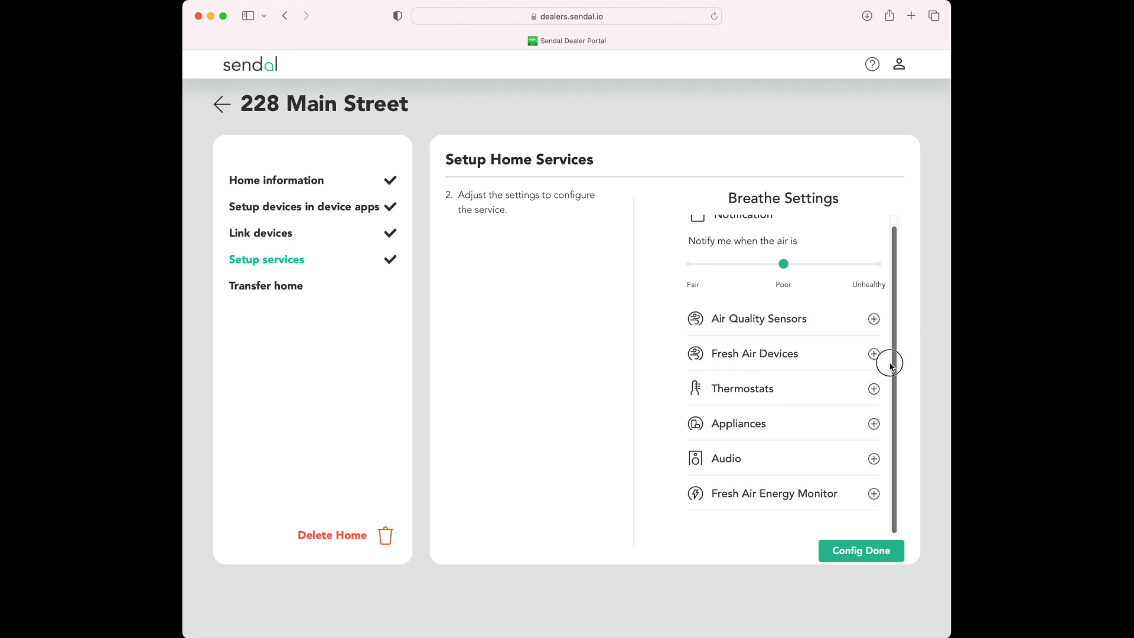
{"action": "left_click", "coordinate": [874, 354]}
{"action": "left_click", "coordinate": [874, 357]}
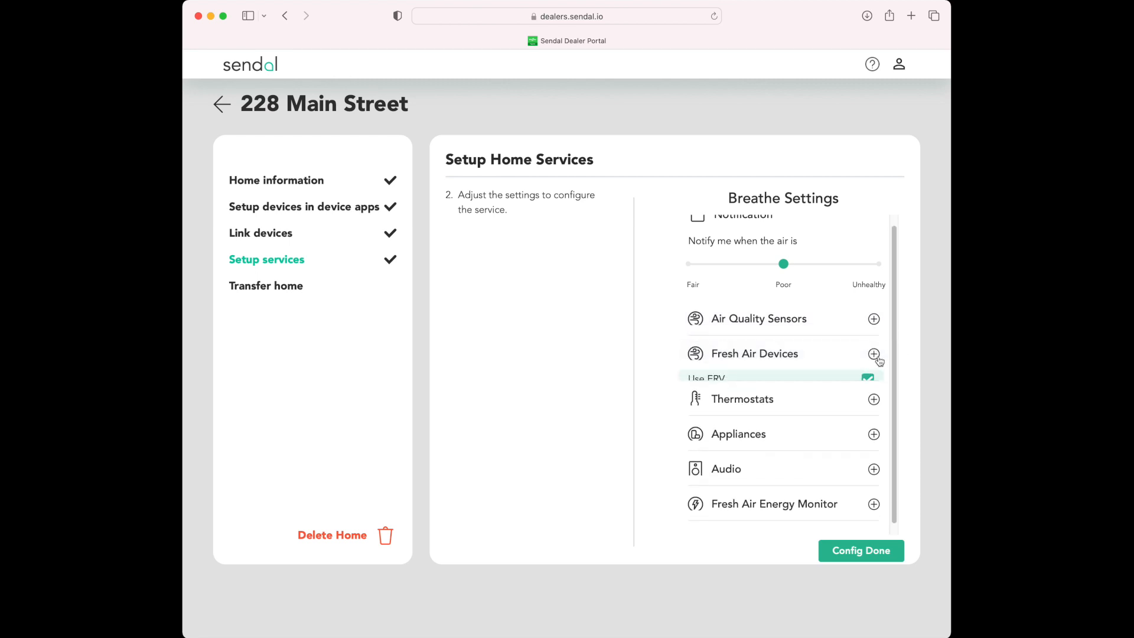
{"action": "left_click", "coordinate": [877, 395]}
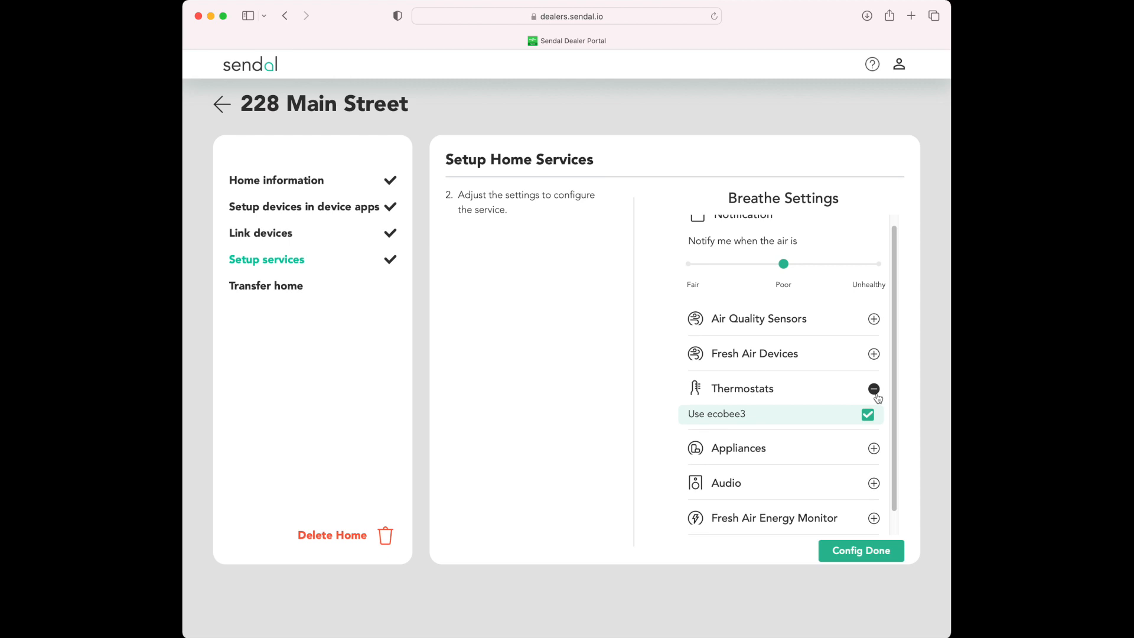
{"action": "left_click", "coordinate": [877, 394]}
- Review the Appliances options and the Fresh Air Energy Monitor circuit setting
{"action": "left_click", "coordinate": [876, 424]}
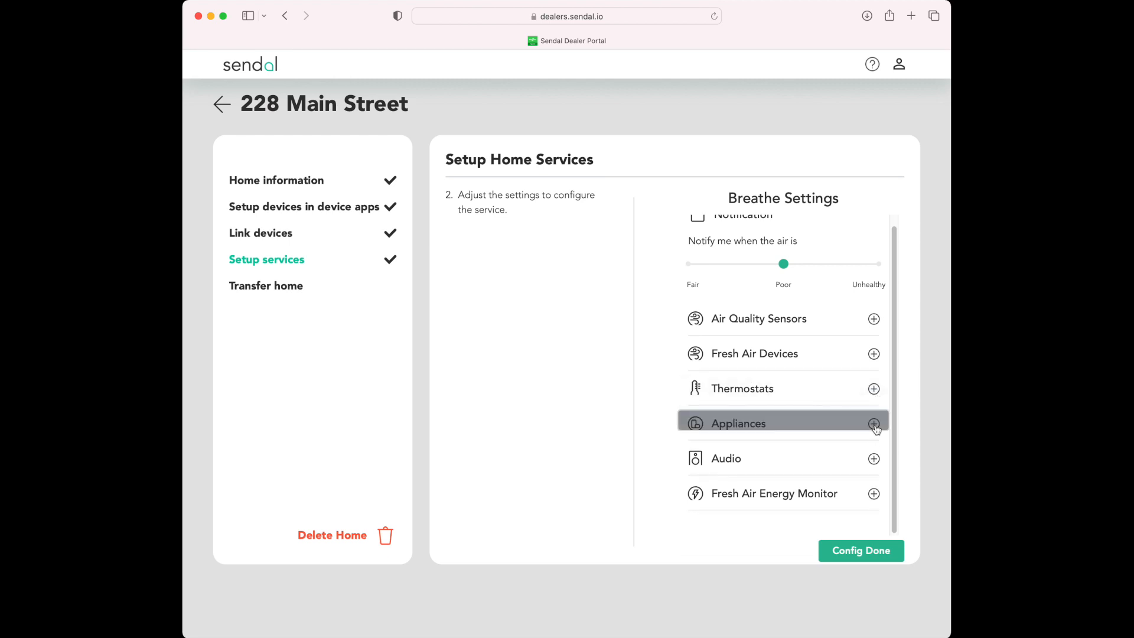
{"action": "left_click_drag", "start_coordinate": [894, 400], "coordinate": [893, 474]}
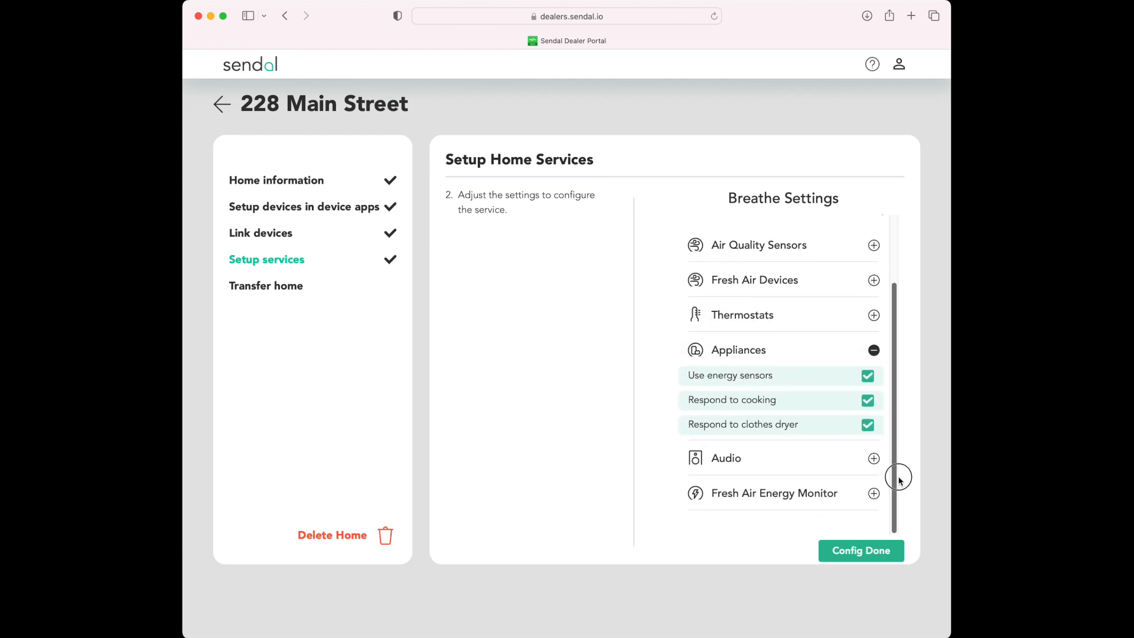
{"action": "left_click", "coordinate": [873, 350]}
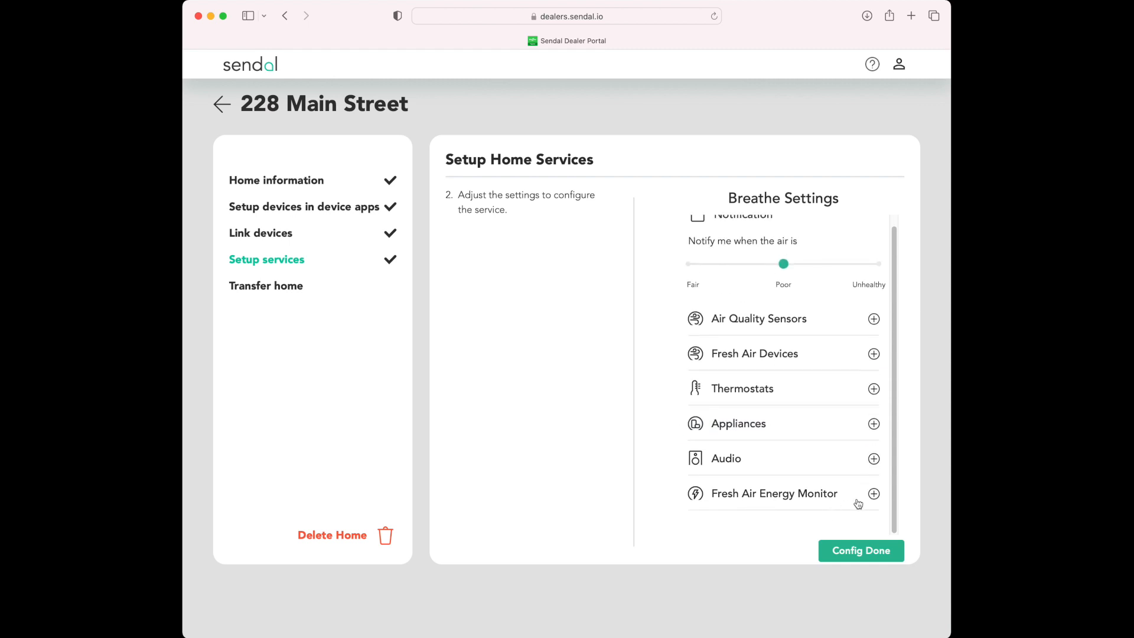
{"action": "left_click", "coordinate": [874, 494]}
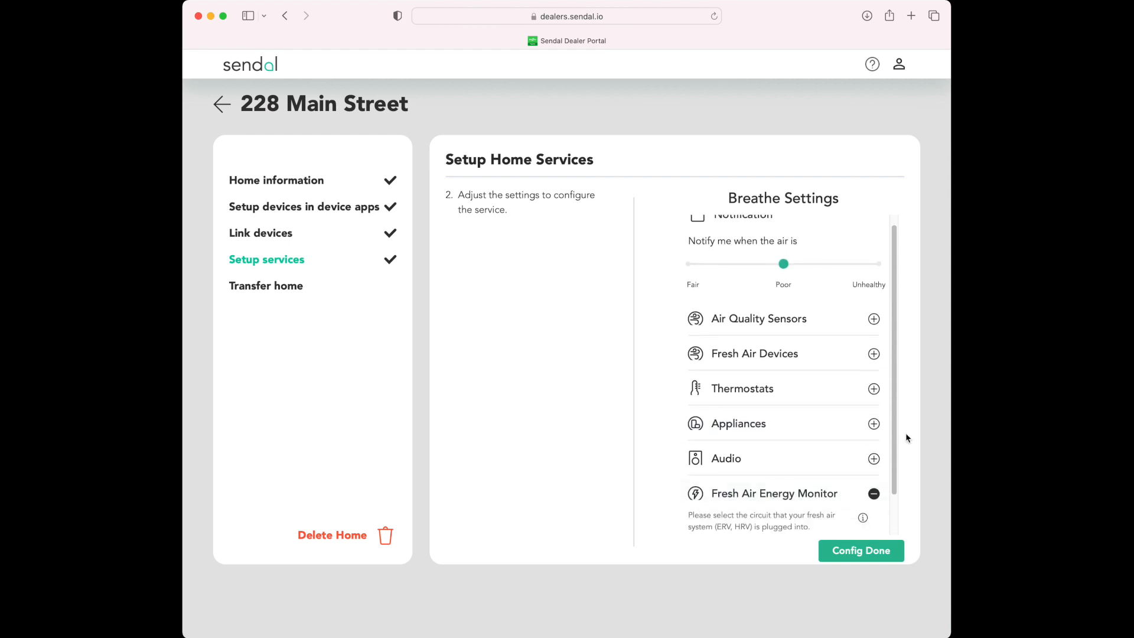
{"action": "scroll", "coordinate": [895, 420], "scroll_direction": "down", "scroll_amount": 1}
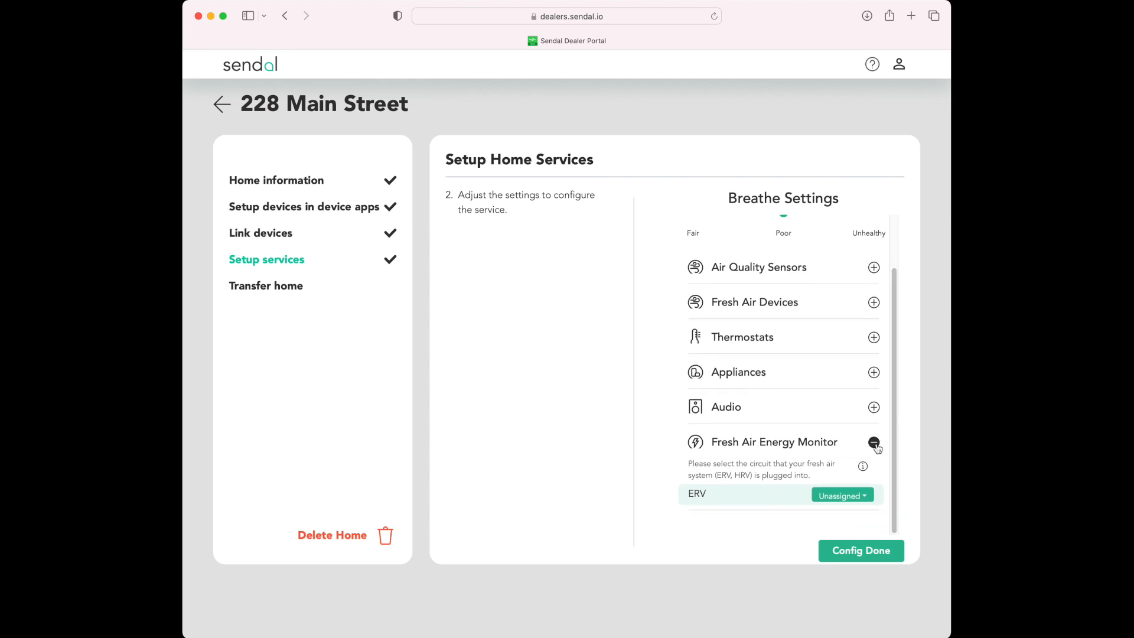
{"action": "left_click", "coordinate": [875, 443]}
{"action": "left_click_drag", "start_coordinate": [893, 294], "coordinate": [893, 273]}
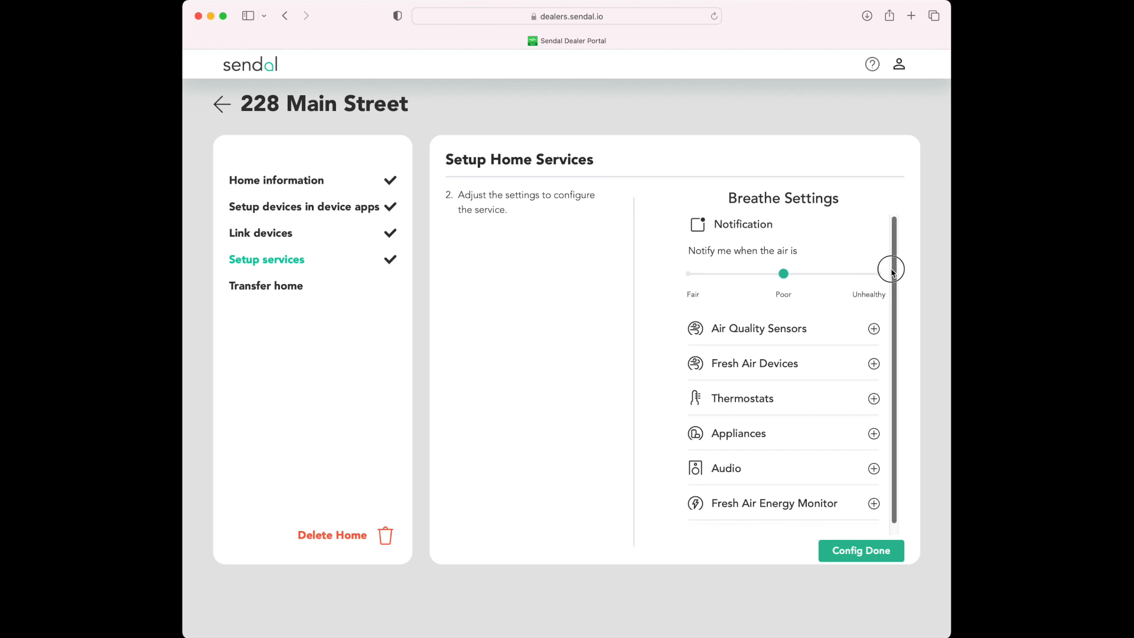
- Raise the notify threshold toward Unhealthy and save the Breathe configuration
{"action": "left_click_drag", "start_coordinate": [784, 273], "coordinate": [837, 279]}
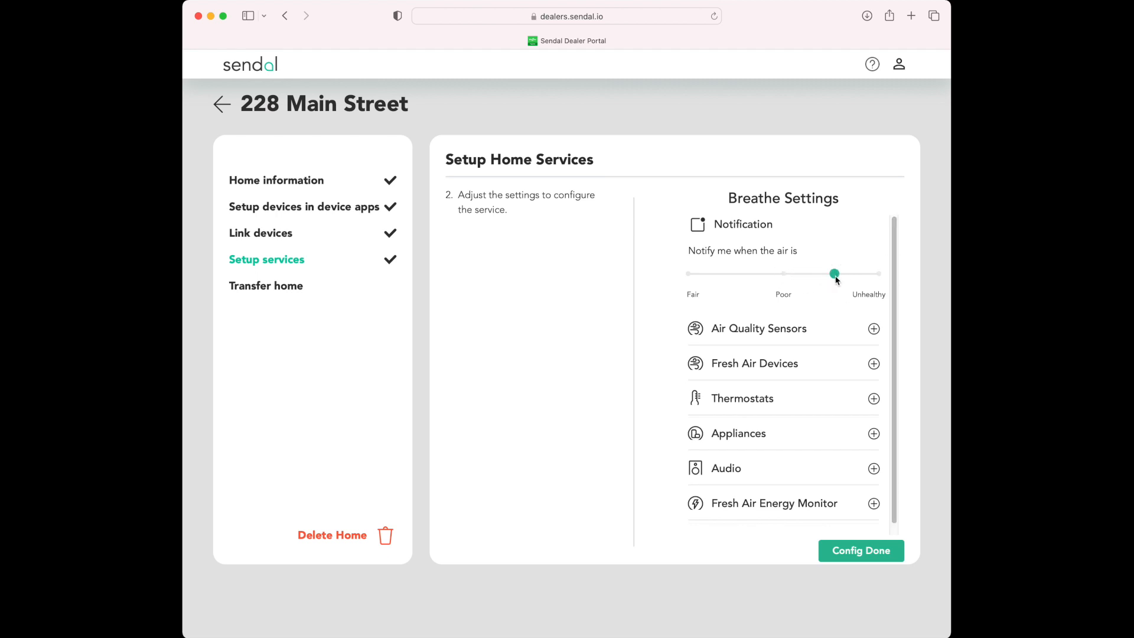
{"action": "left_click", "coordinate": [859, 551]}
{"action": "left_click", "coordinate": [859, 550]}
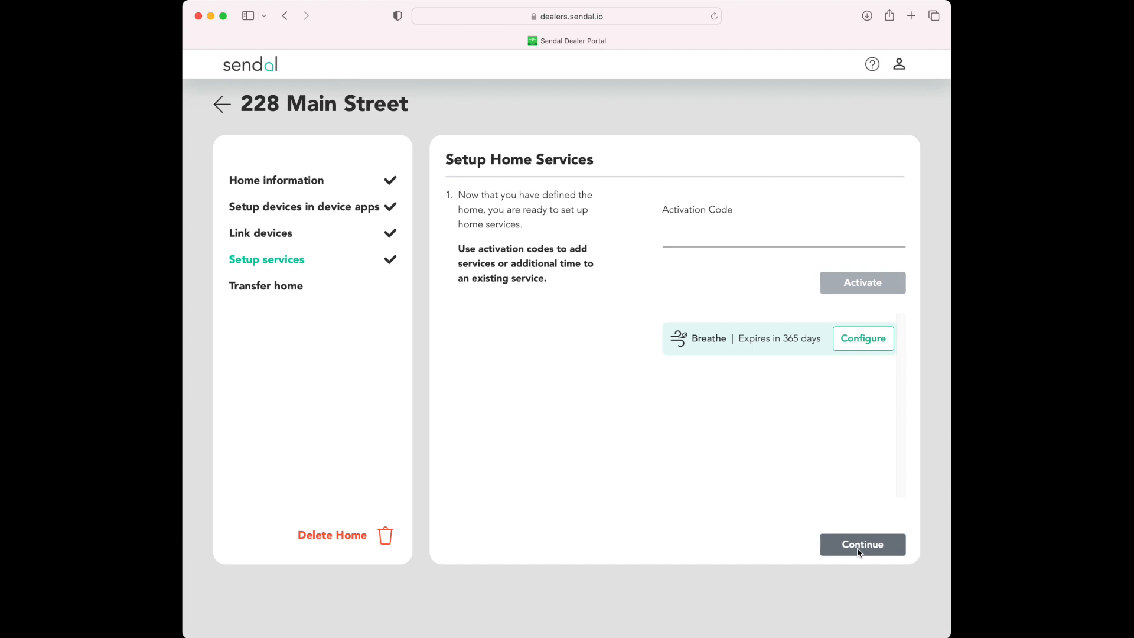
{"action": "left_click", "coordinate": [859, 551]}
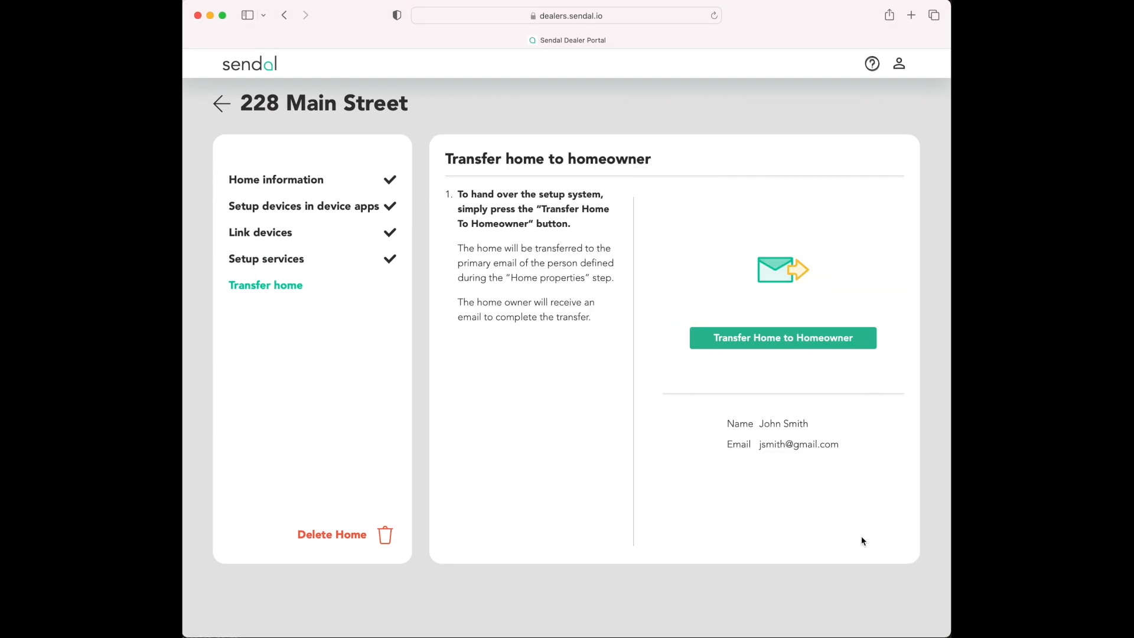
{"action": "left_click", "coordinate": [771, 342]}
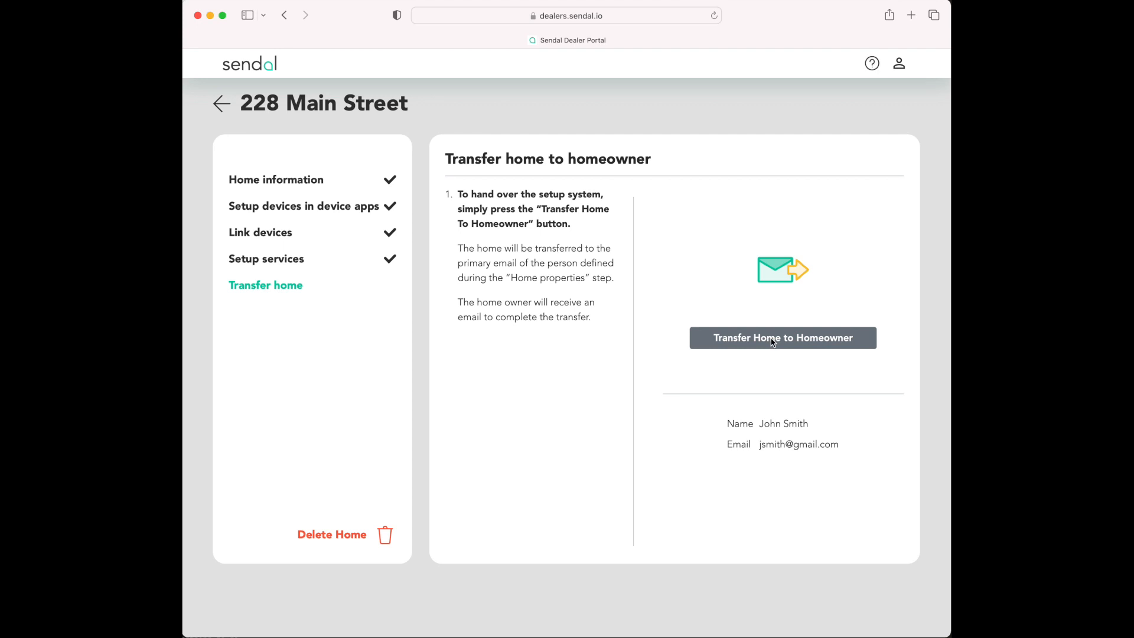
{"action": "left_click", "coordinate": [772, 342]}
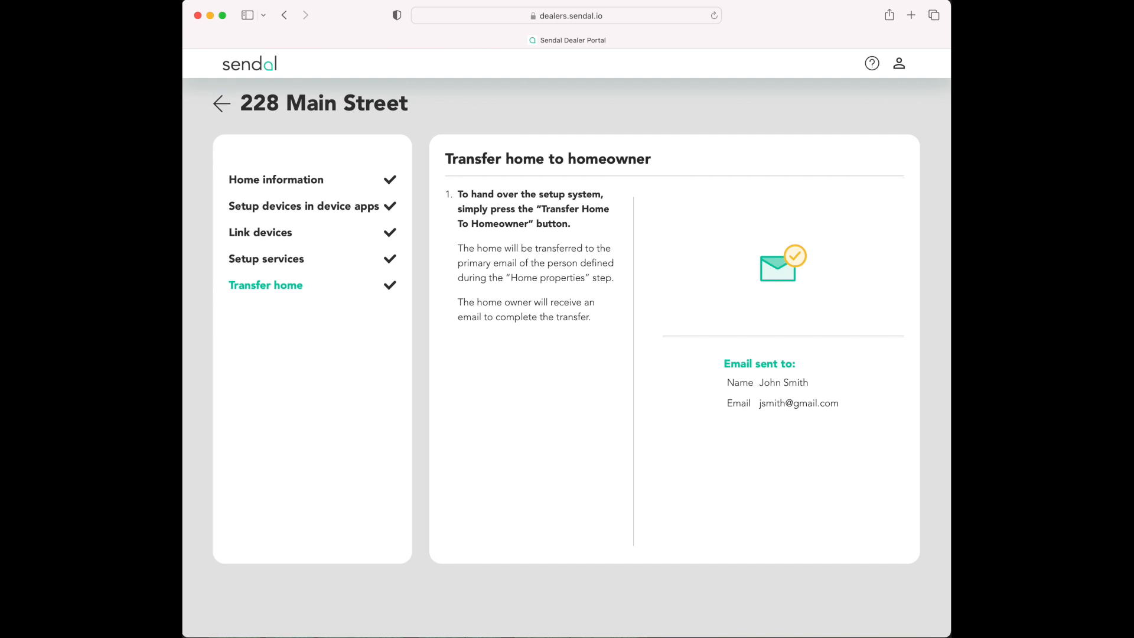
{"action": "left_click", "coordinate": [220, 103]}
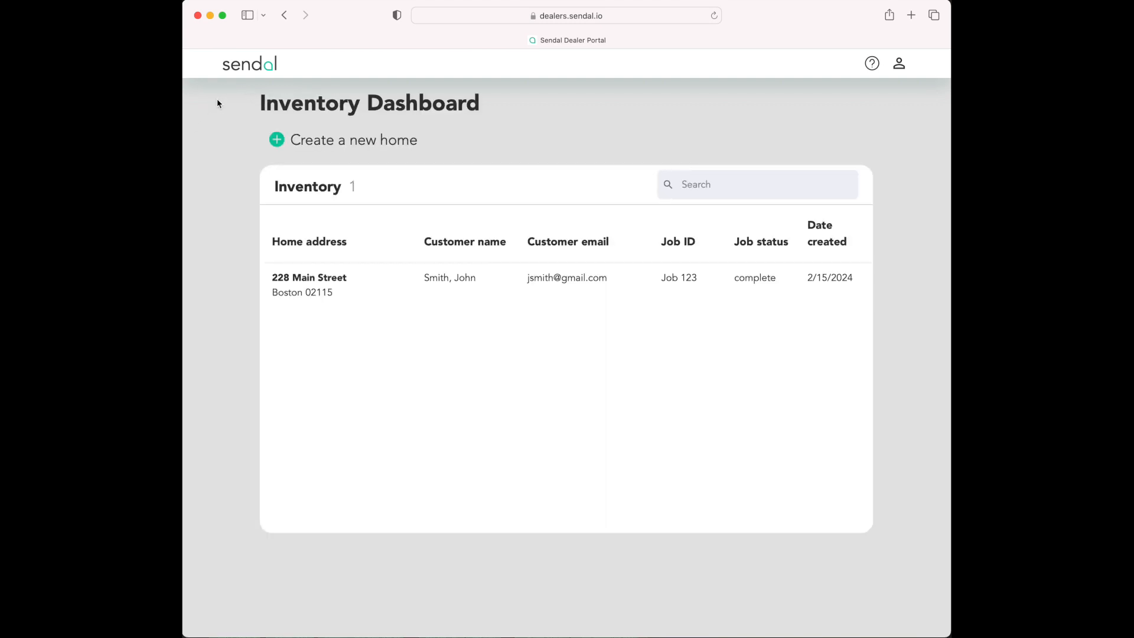